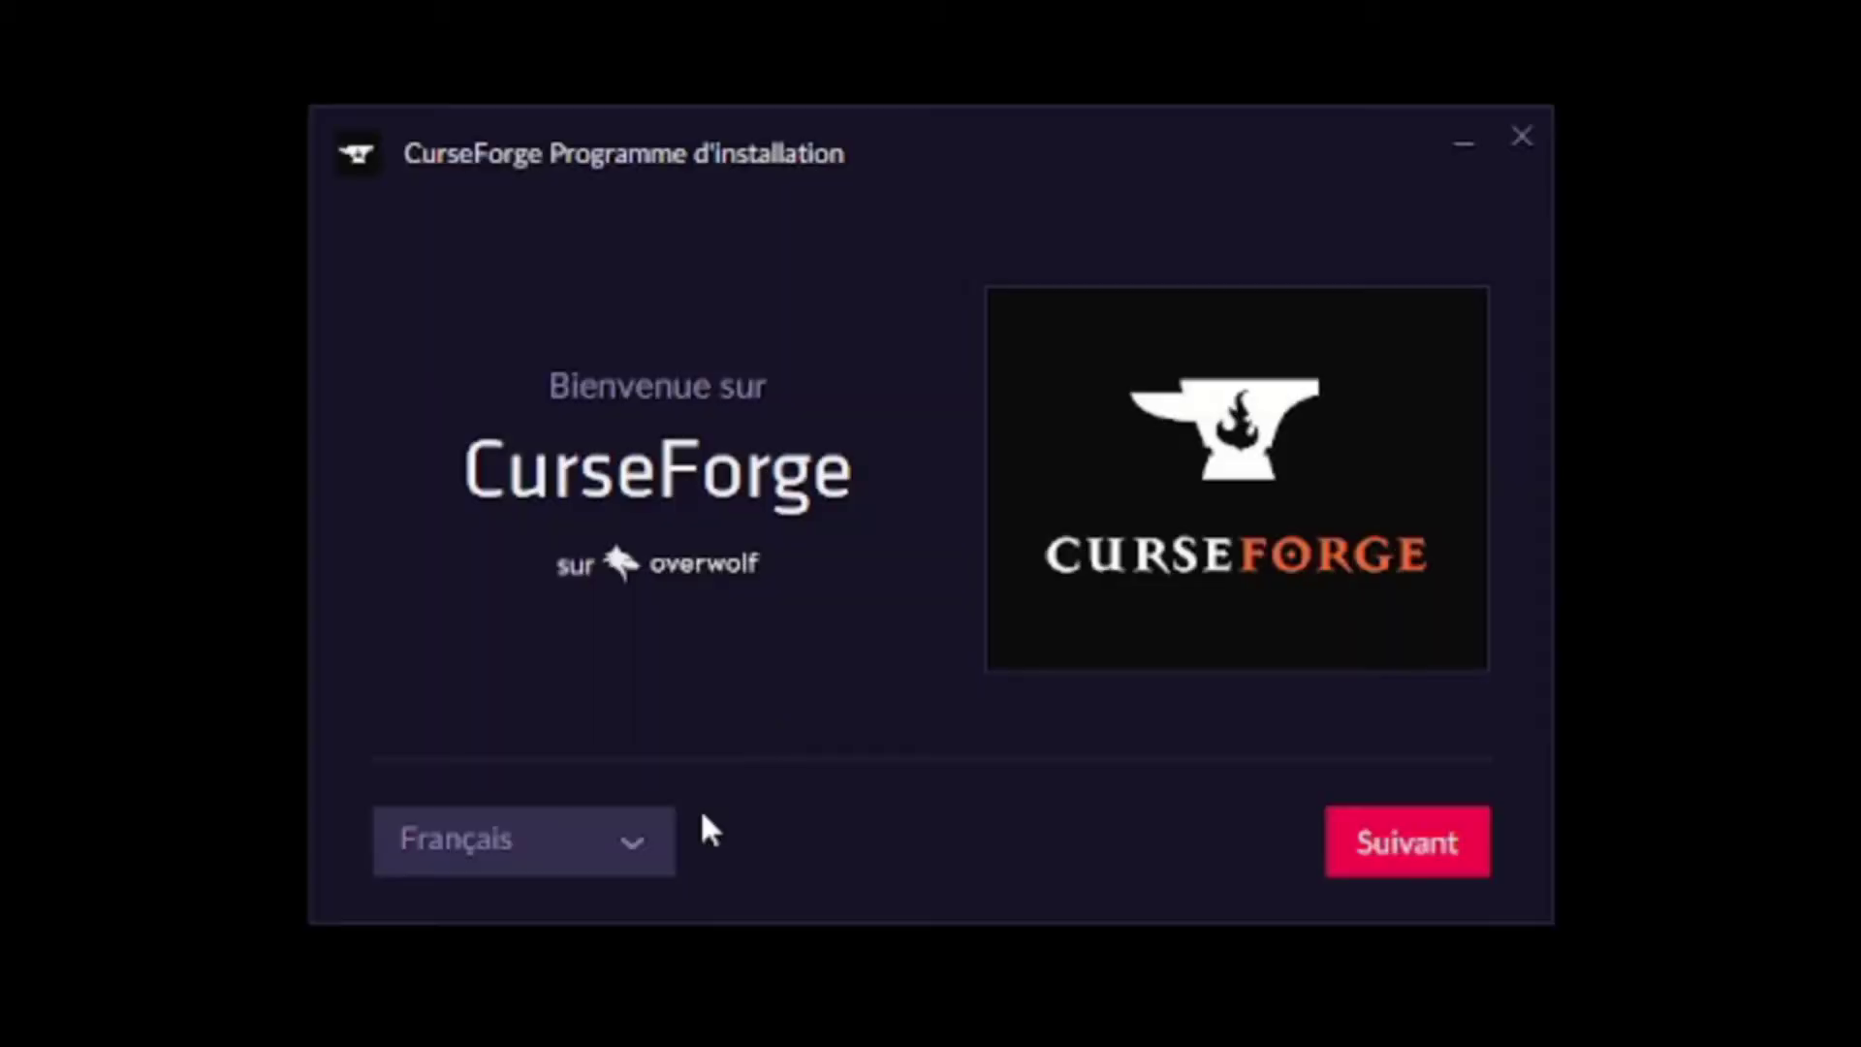
Switch the installer to English, accept the Overwolf terms and install CurseForge
{"action": "left_click", "coordinate": [652, 843]}
{"action": "left_click", "coordinate": [623, 658]}
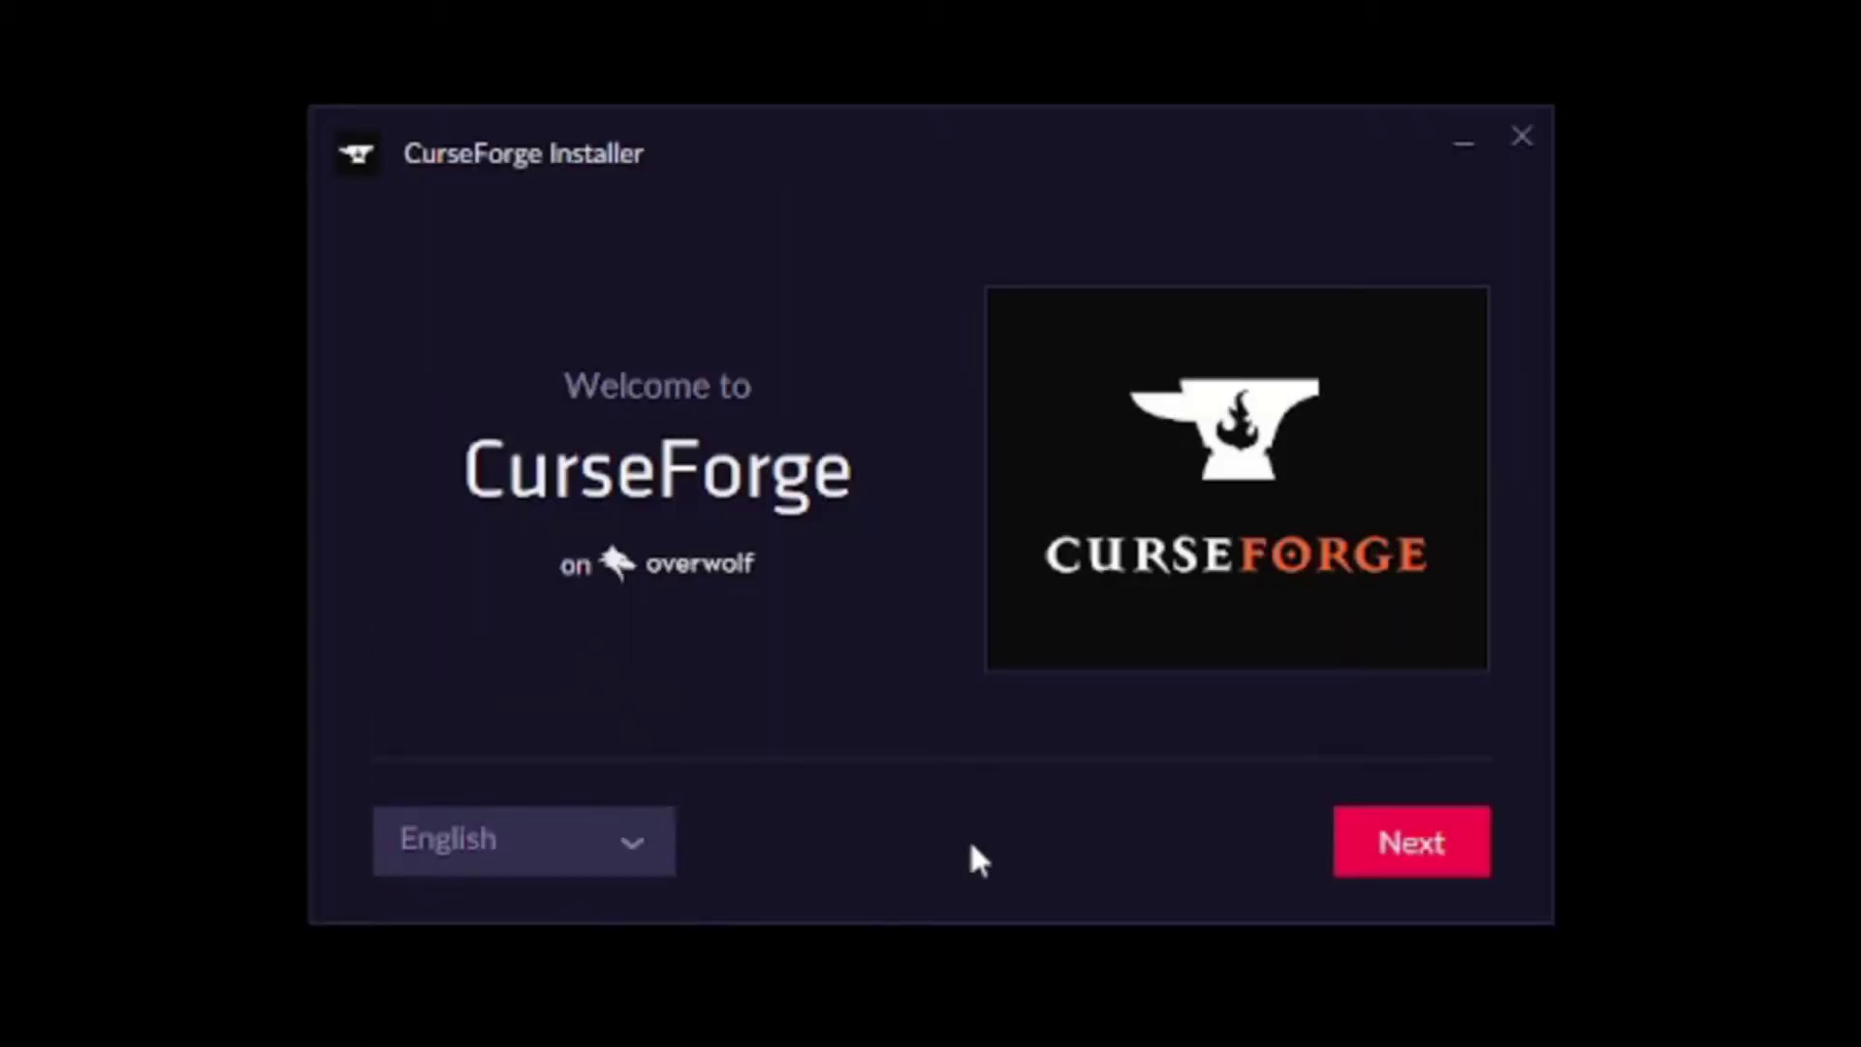
{"action": "left_click", "coordinate": [1401, 859]}
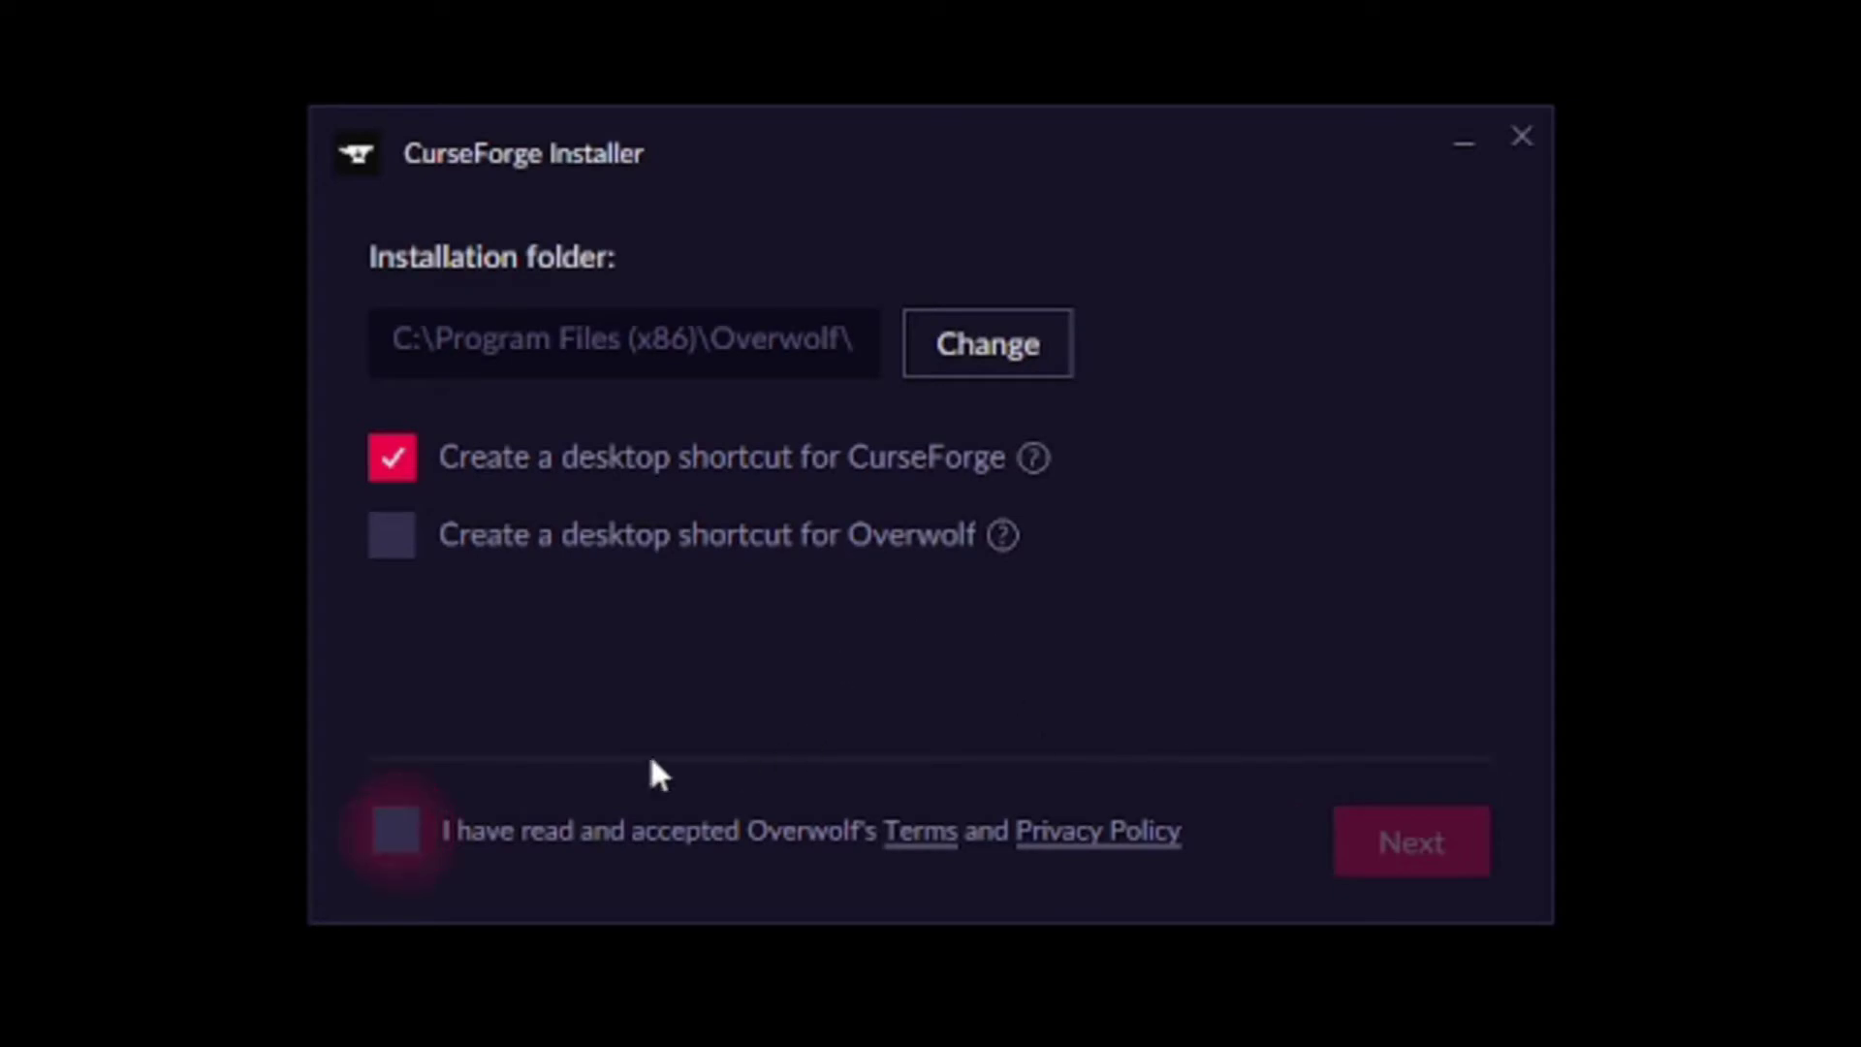
{"action": "left_click", "coordinate": [397, 836]}
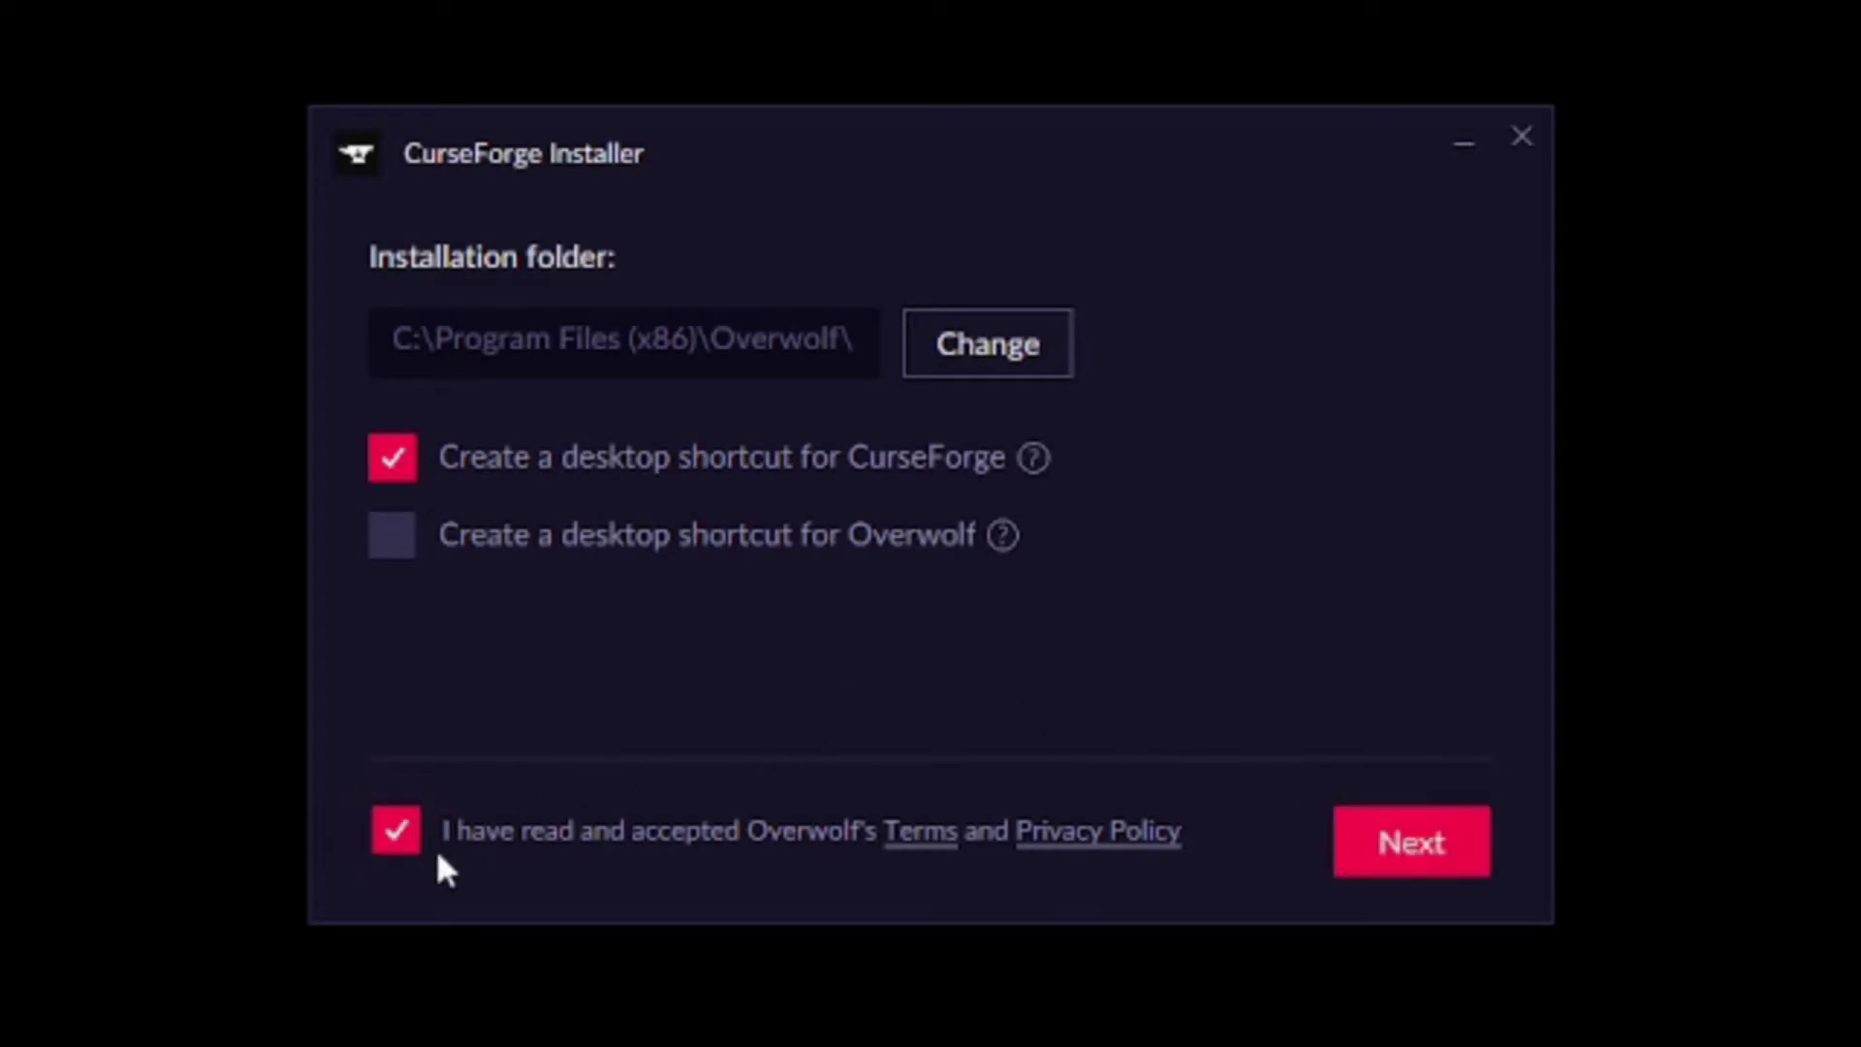
{"action": "left_click", "coordinate": [1427, 858]}
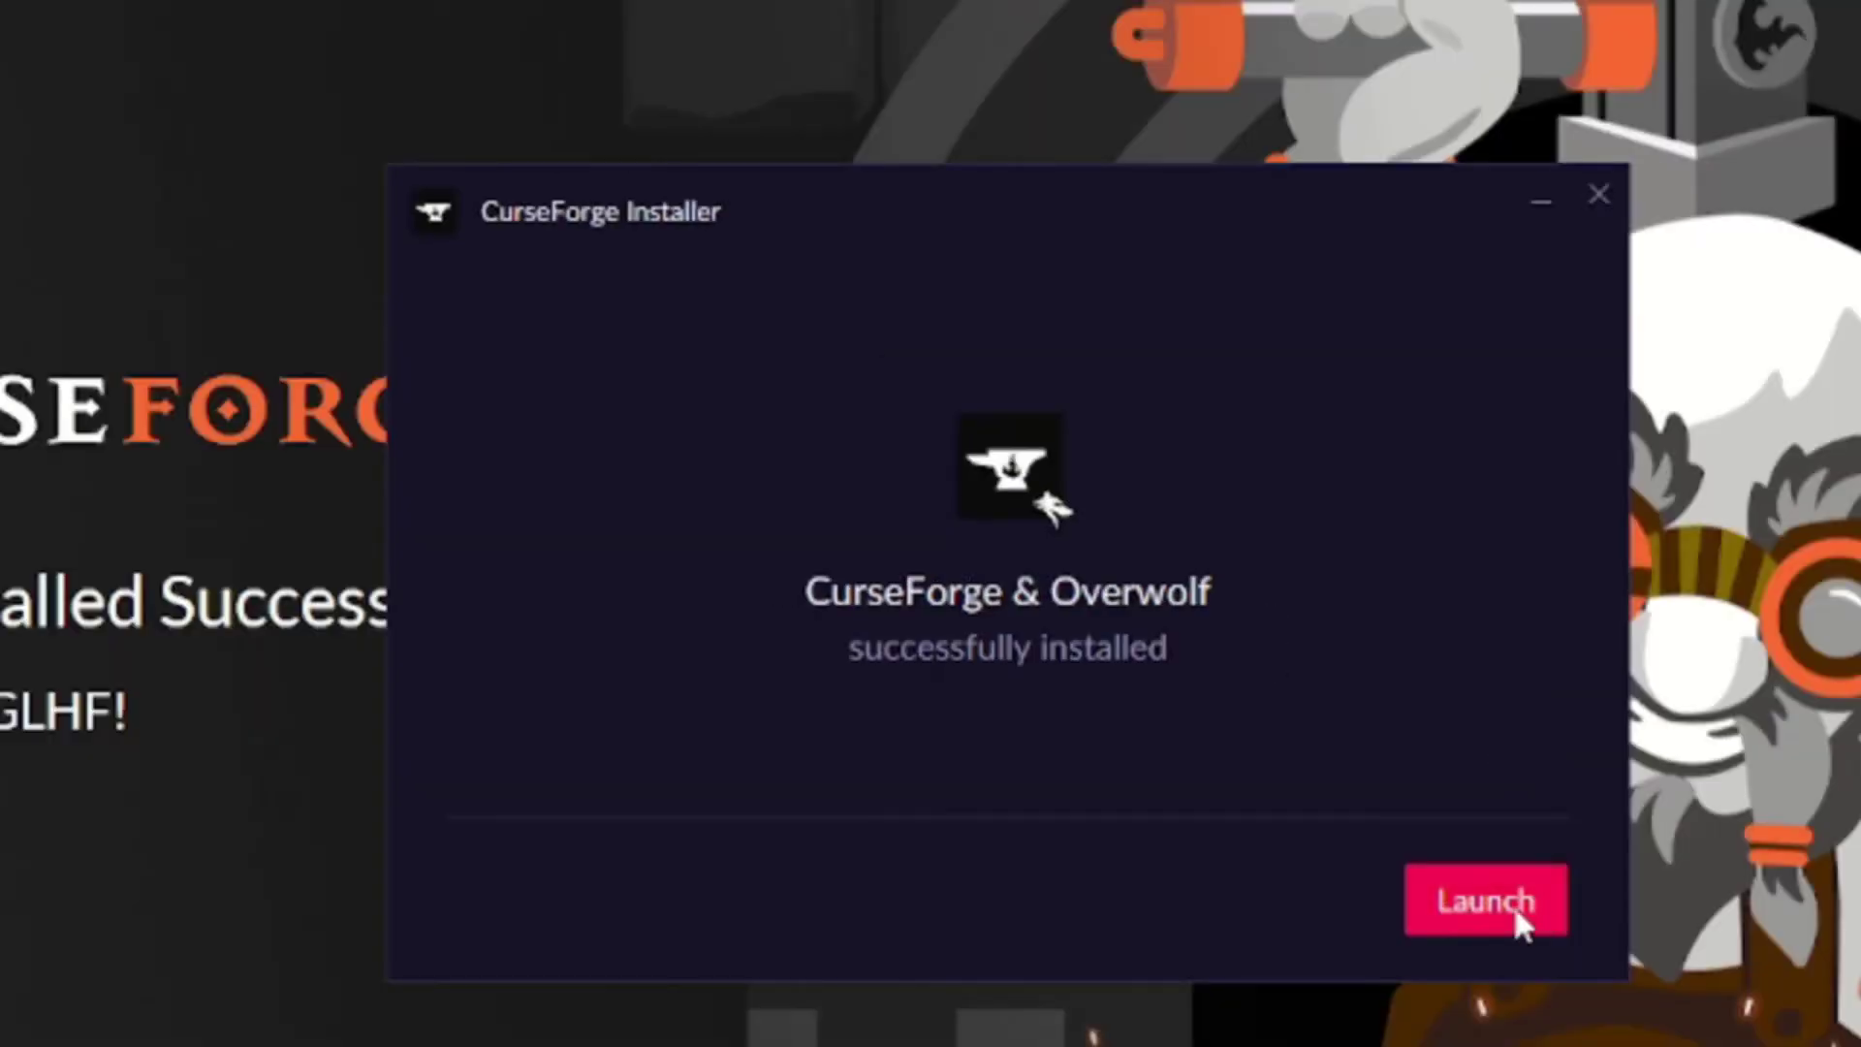
Launch CurseForge and finish the welcome intro pages to reach the game library
{"action": "left_click", "coordinate": [1486, 901]}
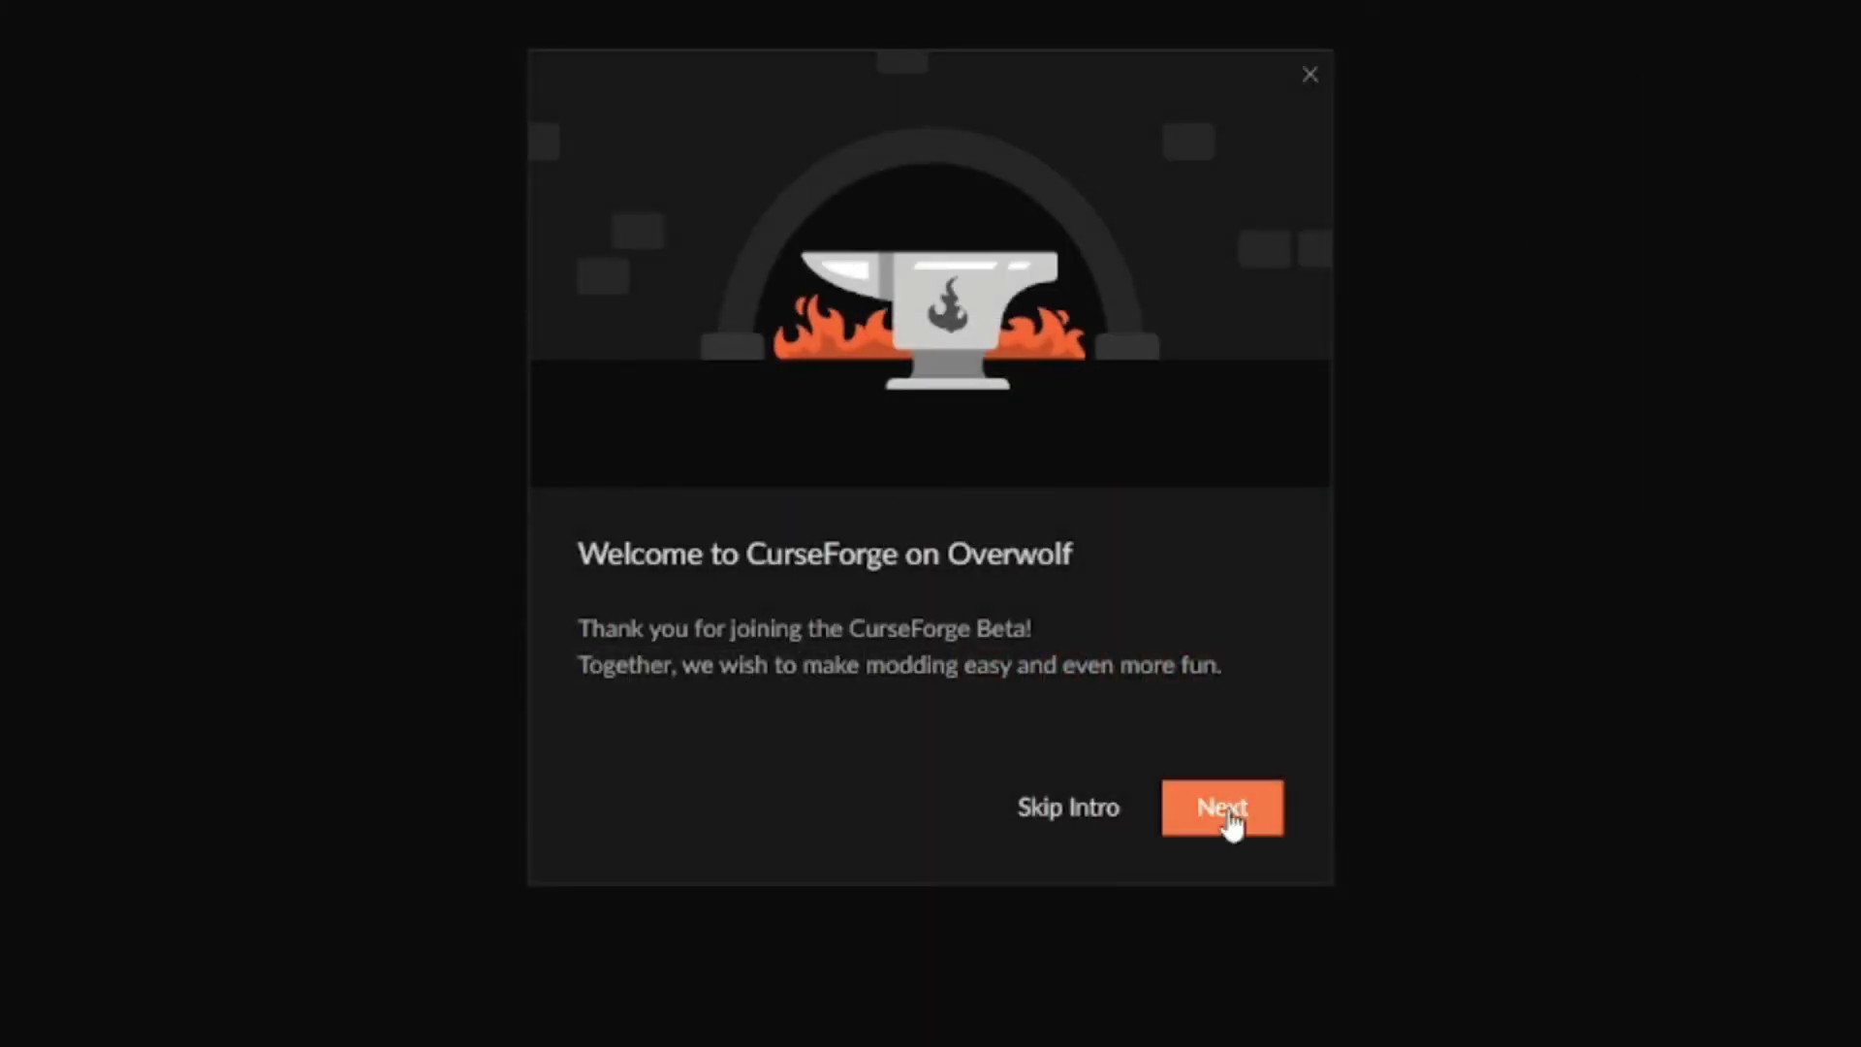
{"action": "left_click", "coordinate": [1223, 809]}
{"action": "left_click", "coordinate": [1222, 808]}
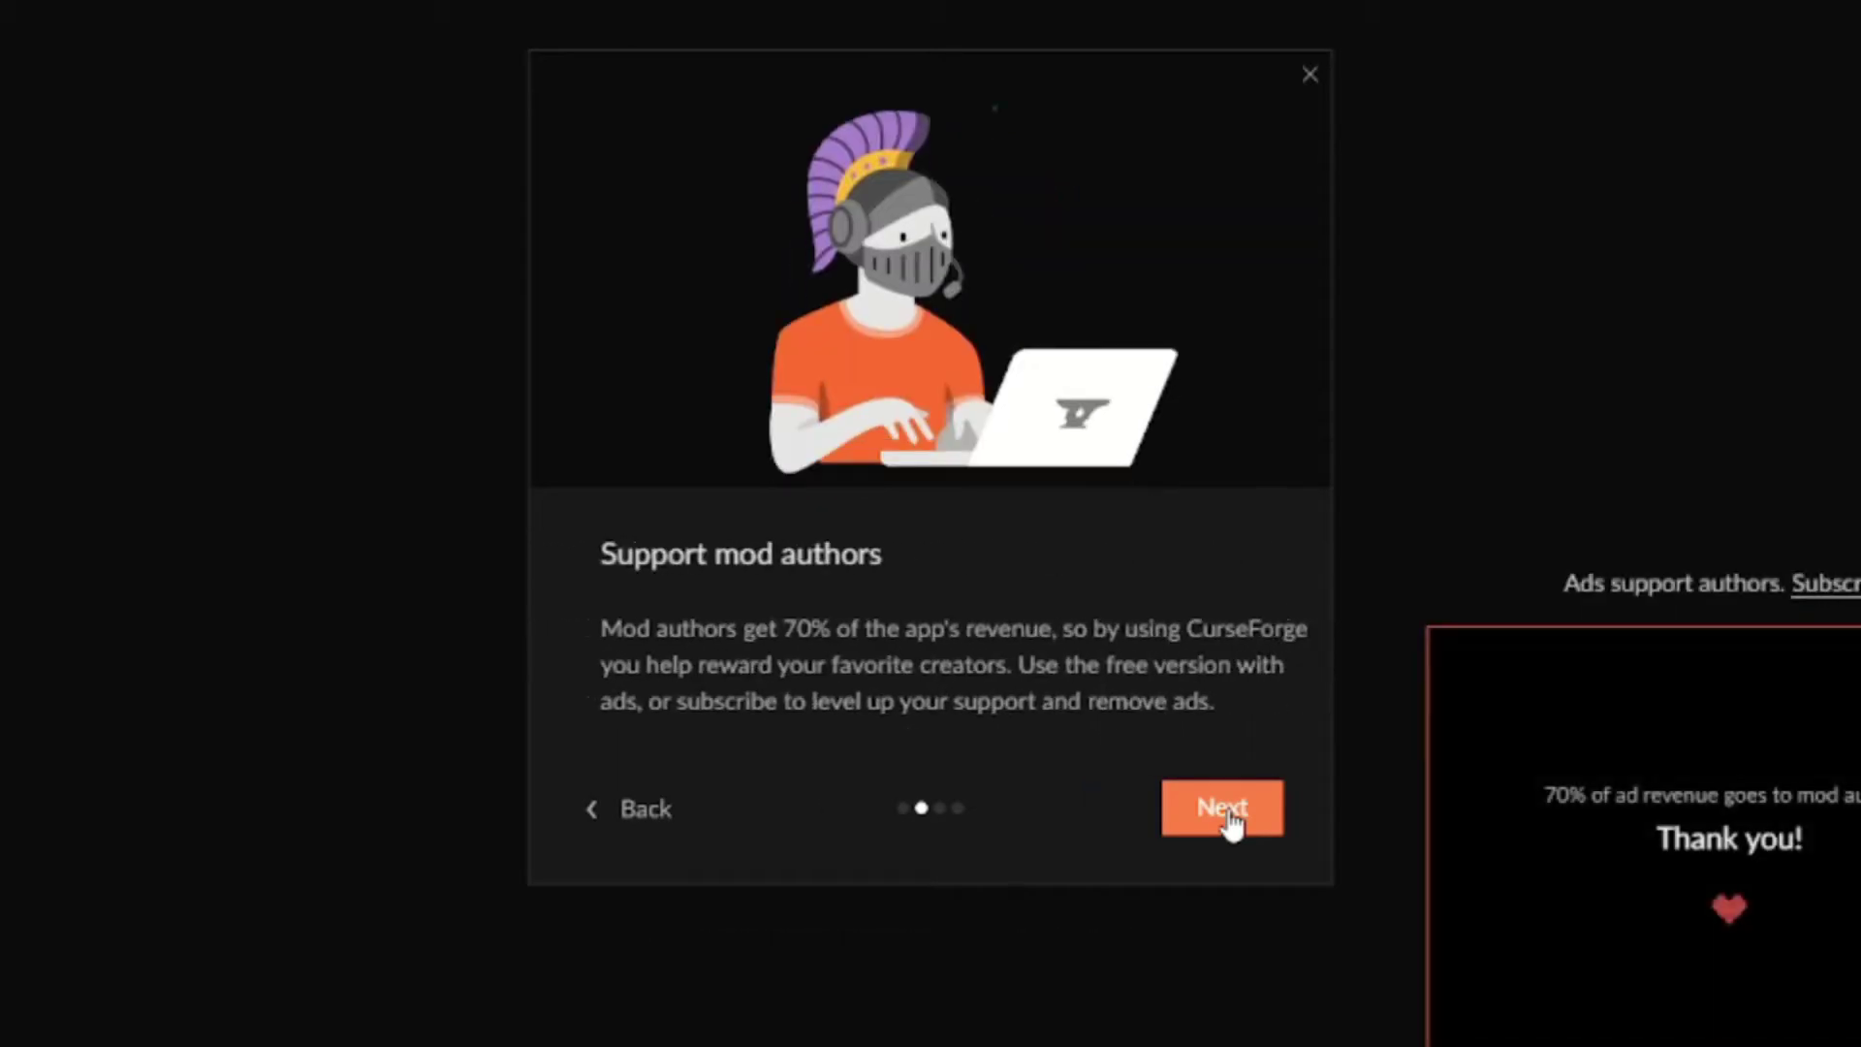
{"action": "left_click", "coordinate": [1227, 815]}
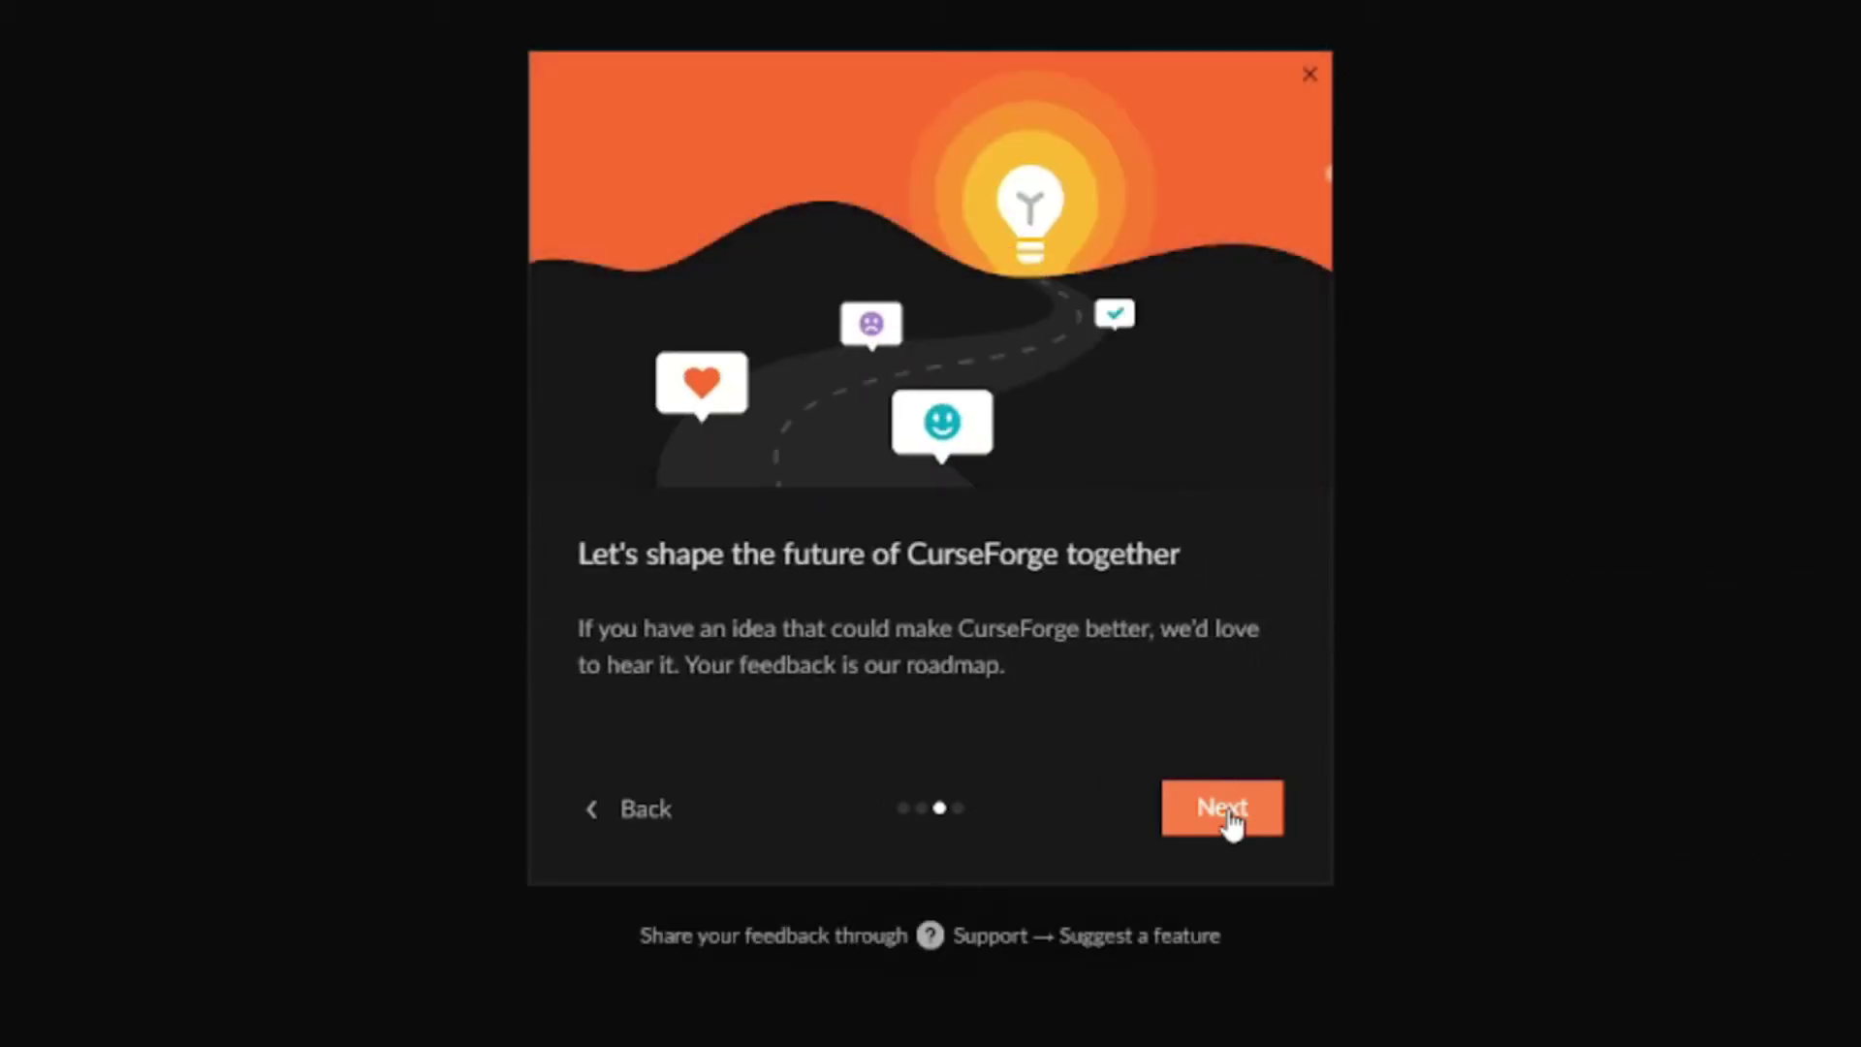
{"action": "left_click", "coordinate": [1226, 812]}
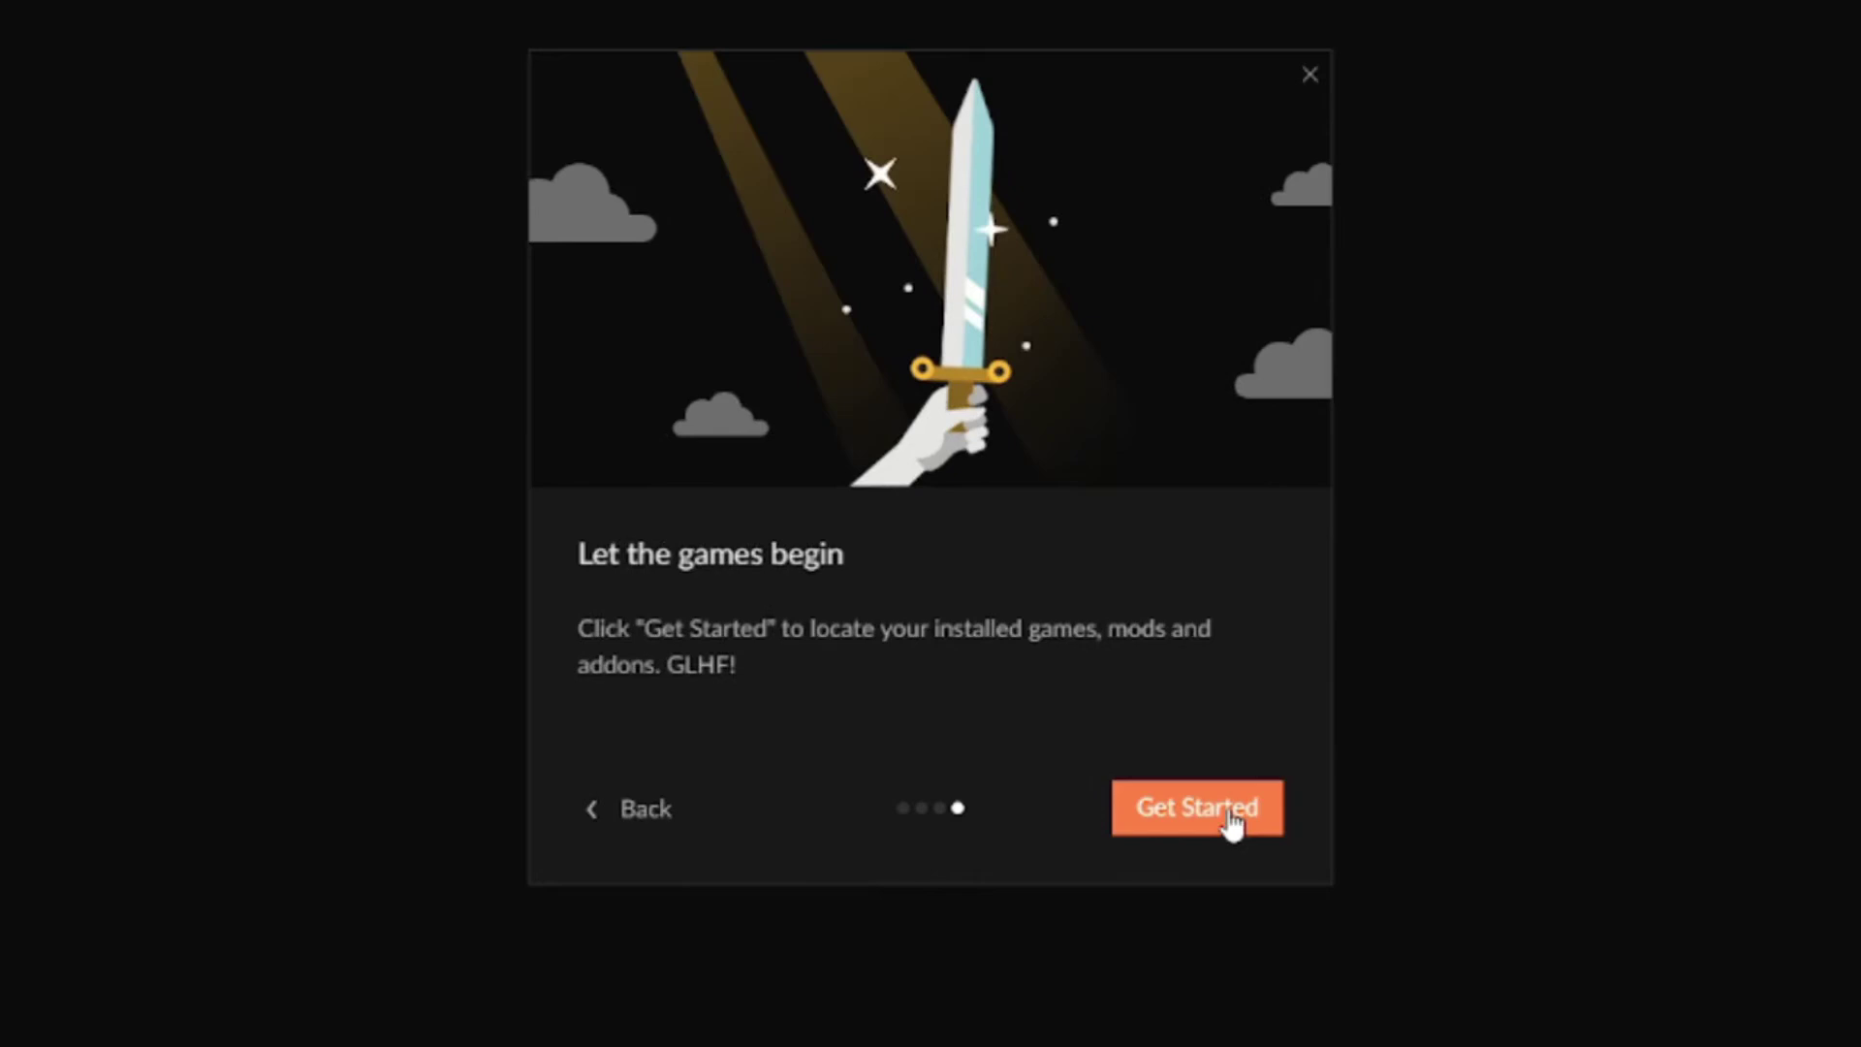
{"action": "left_click", "coordinate": [1229, 817]}
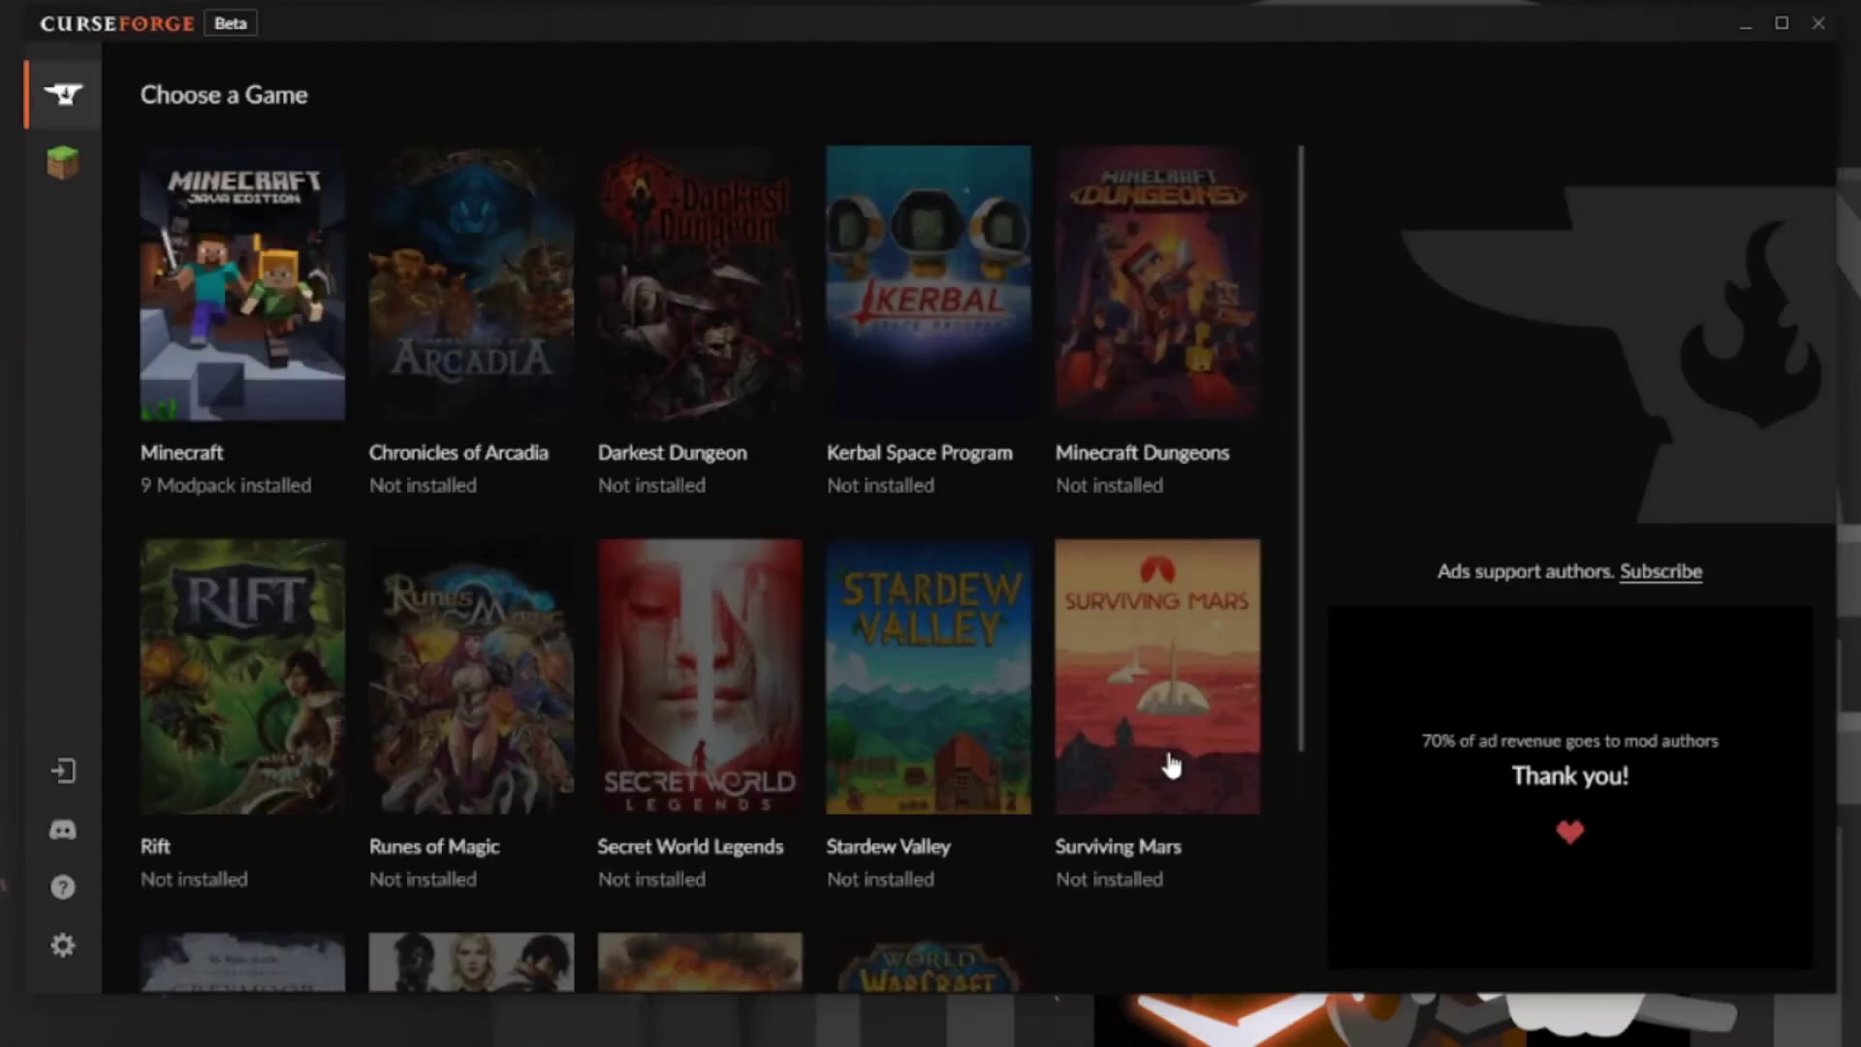
Create the Minecraft profile MinecraftModdingTest on version 1.16.5 with Forge 36.2.0
{"action": "left_click", "coordinate": [317, 292]}
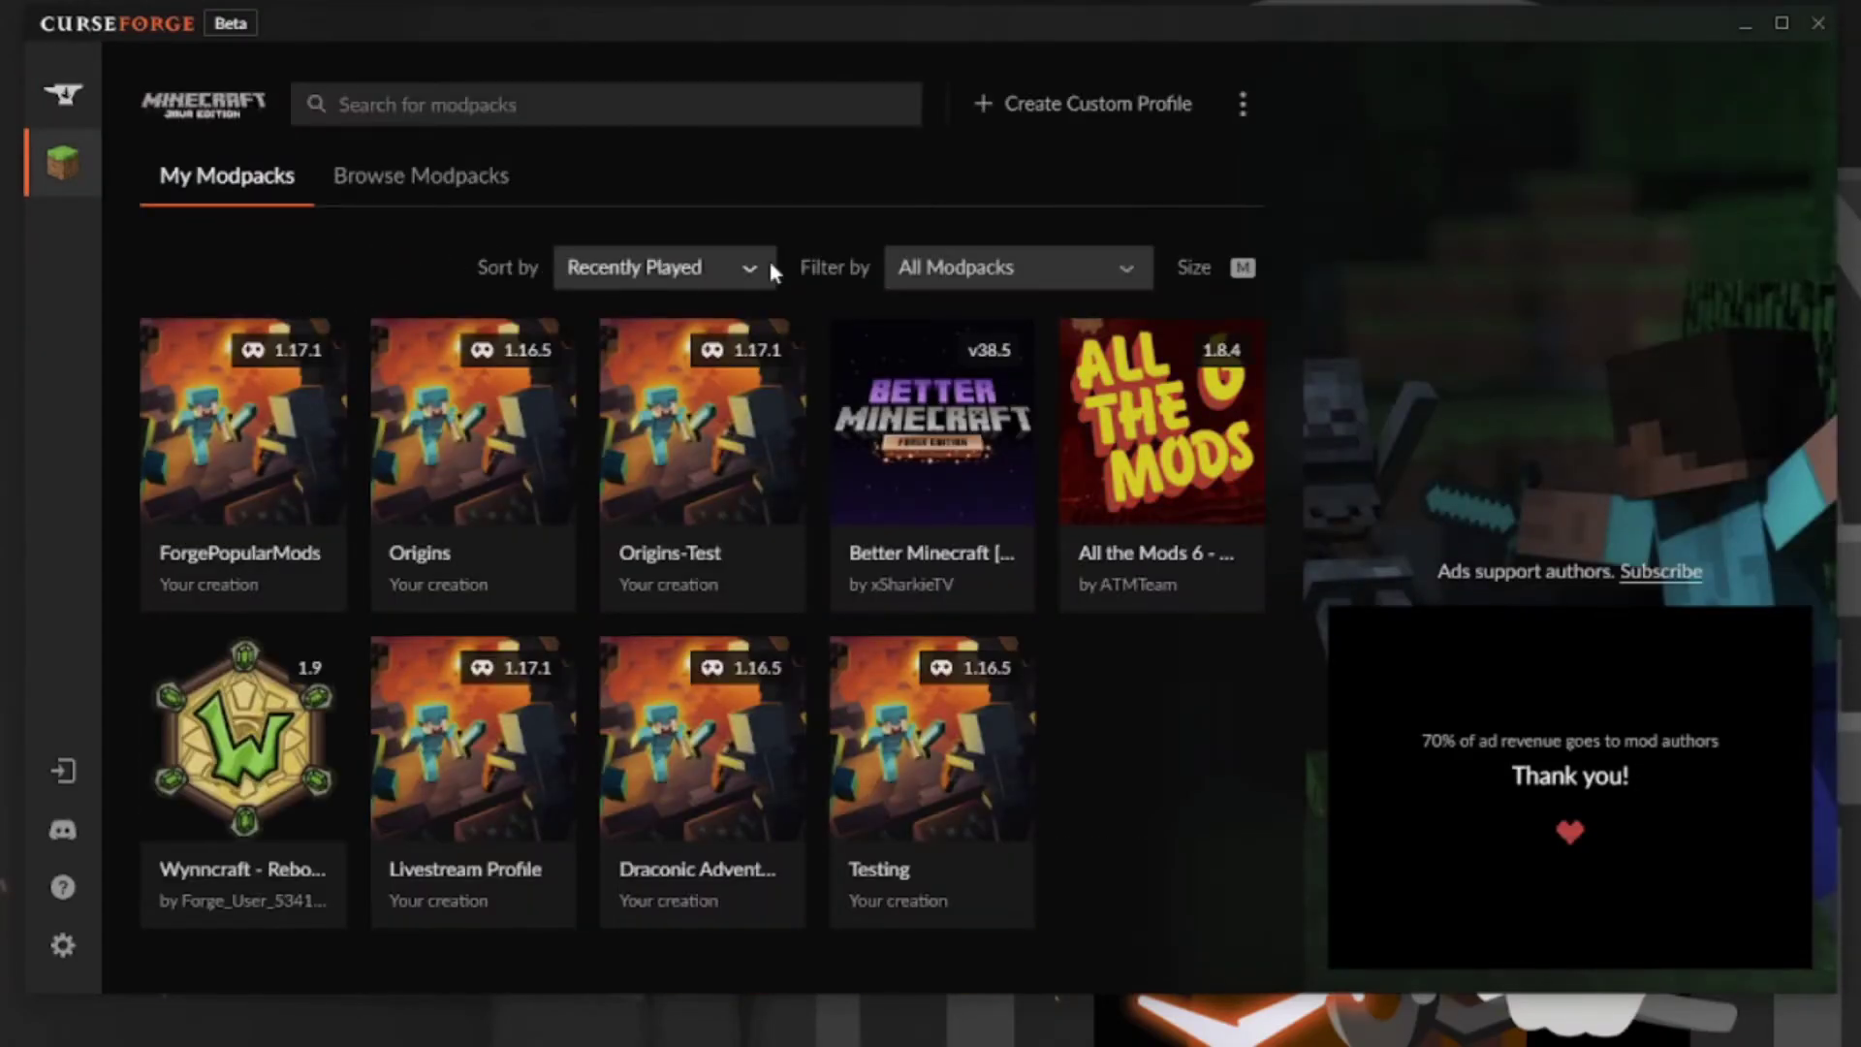
{"action": "left_click", "coordinate": [1052, 106]}
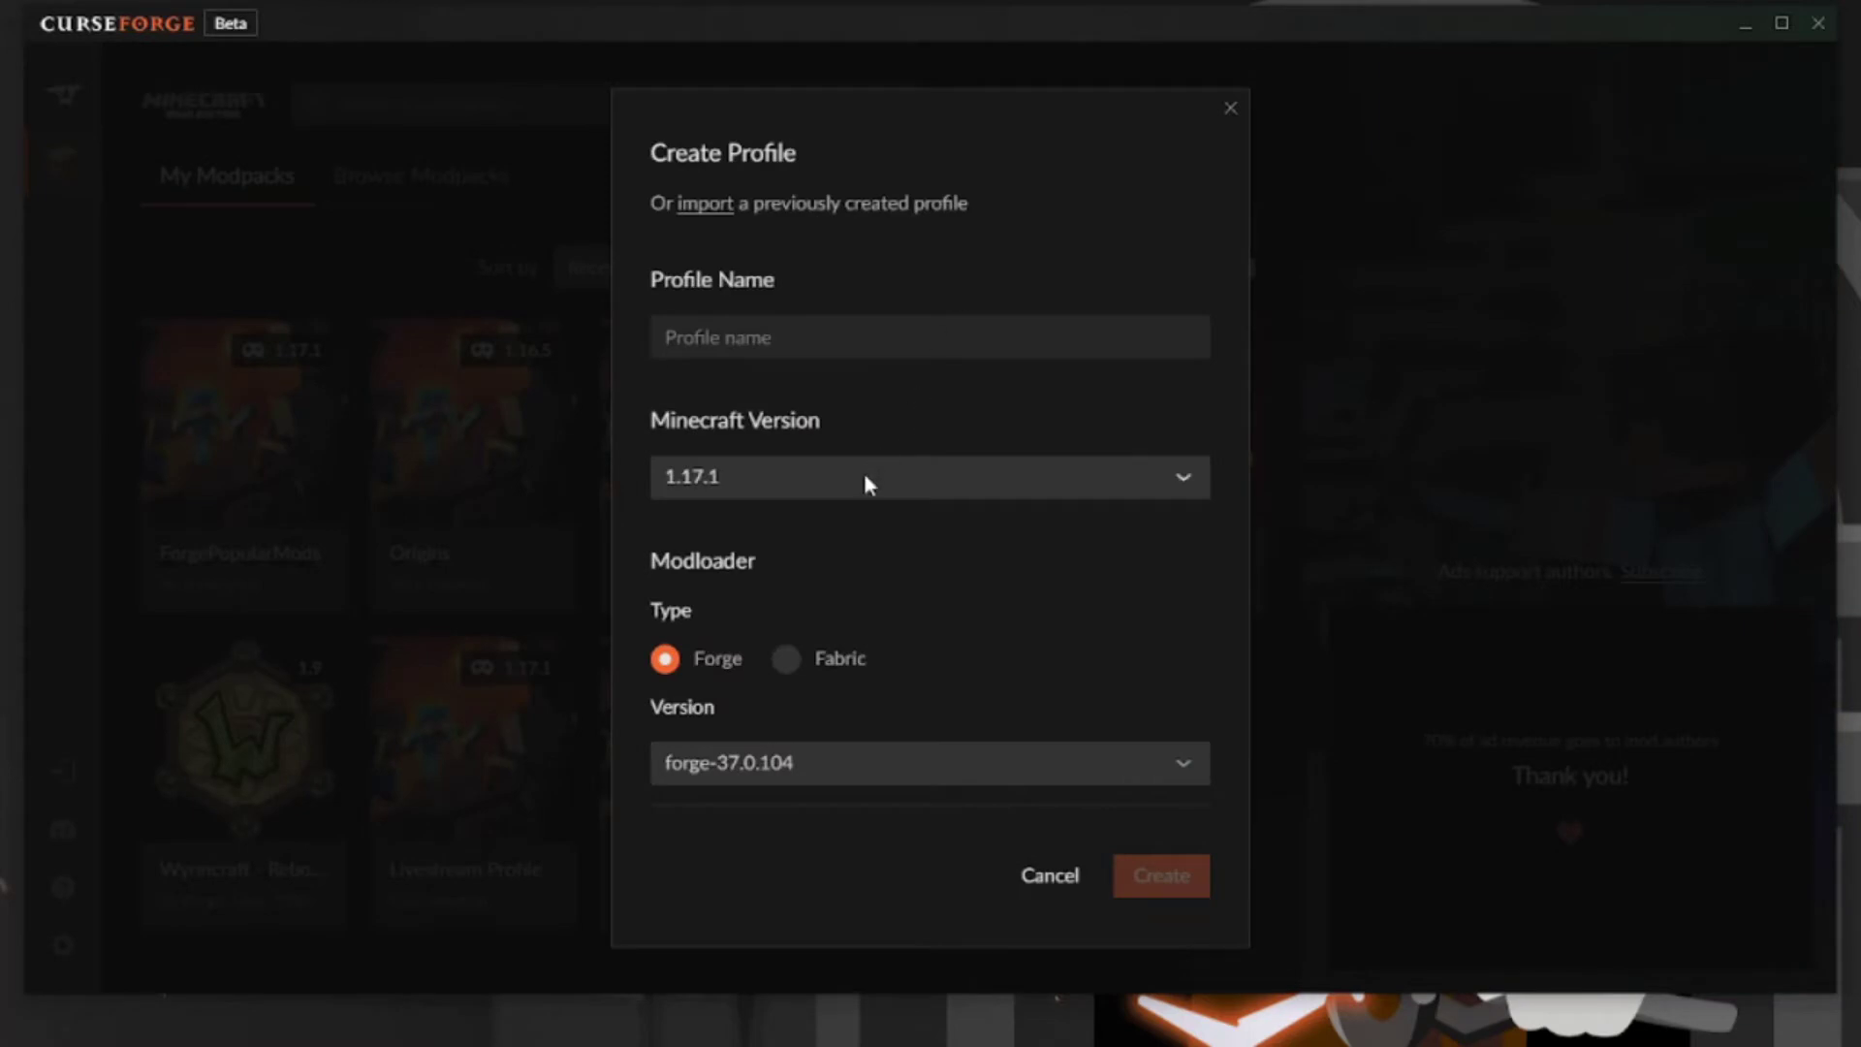
{"action": "left_click", "coordinate": [857, 348]}
{"action": "type", "text": "MinecraftModdingTest"}
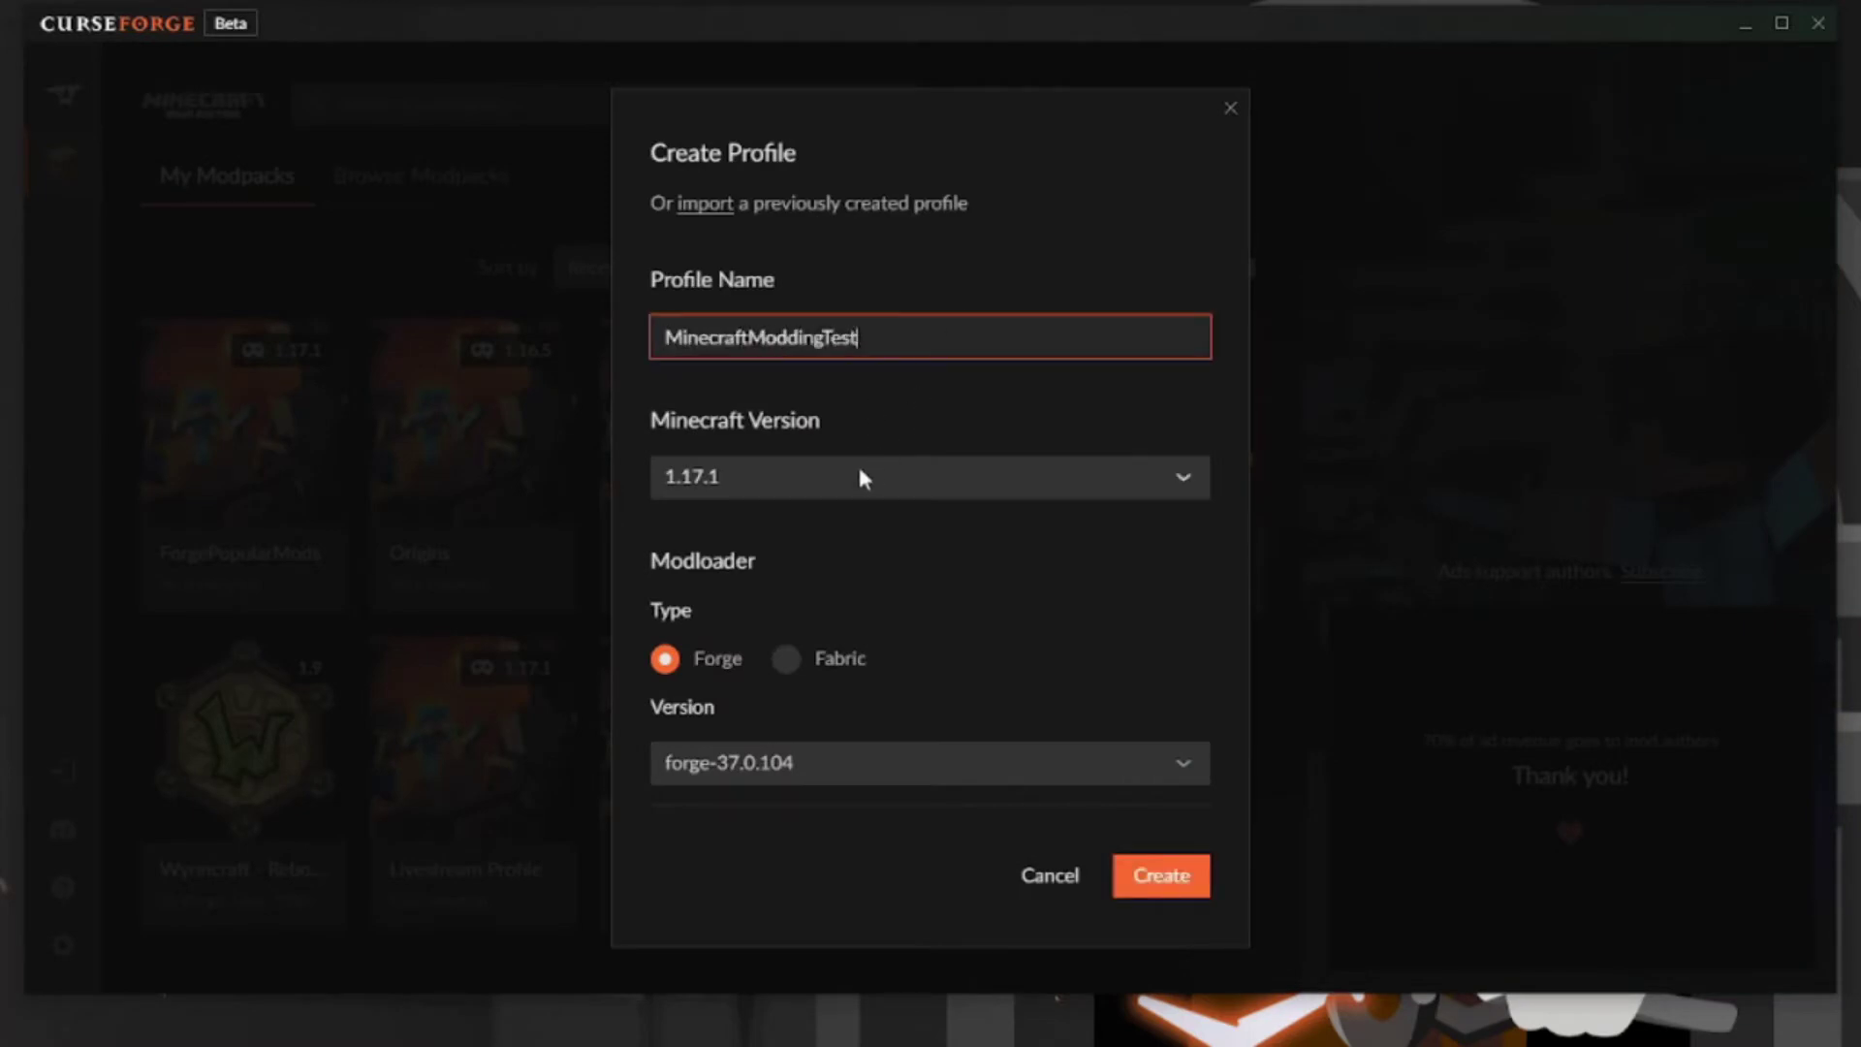
{"action": "left_click", "coordinate": [858, 475]}
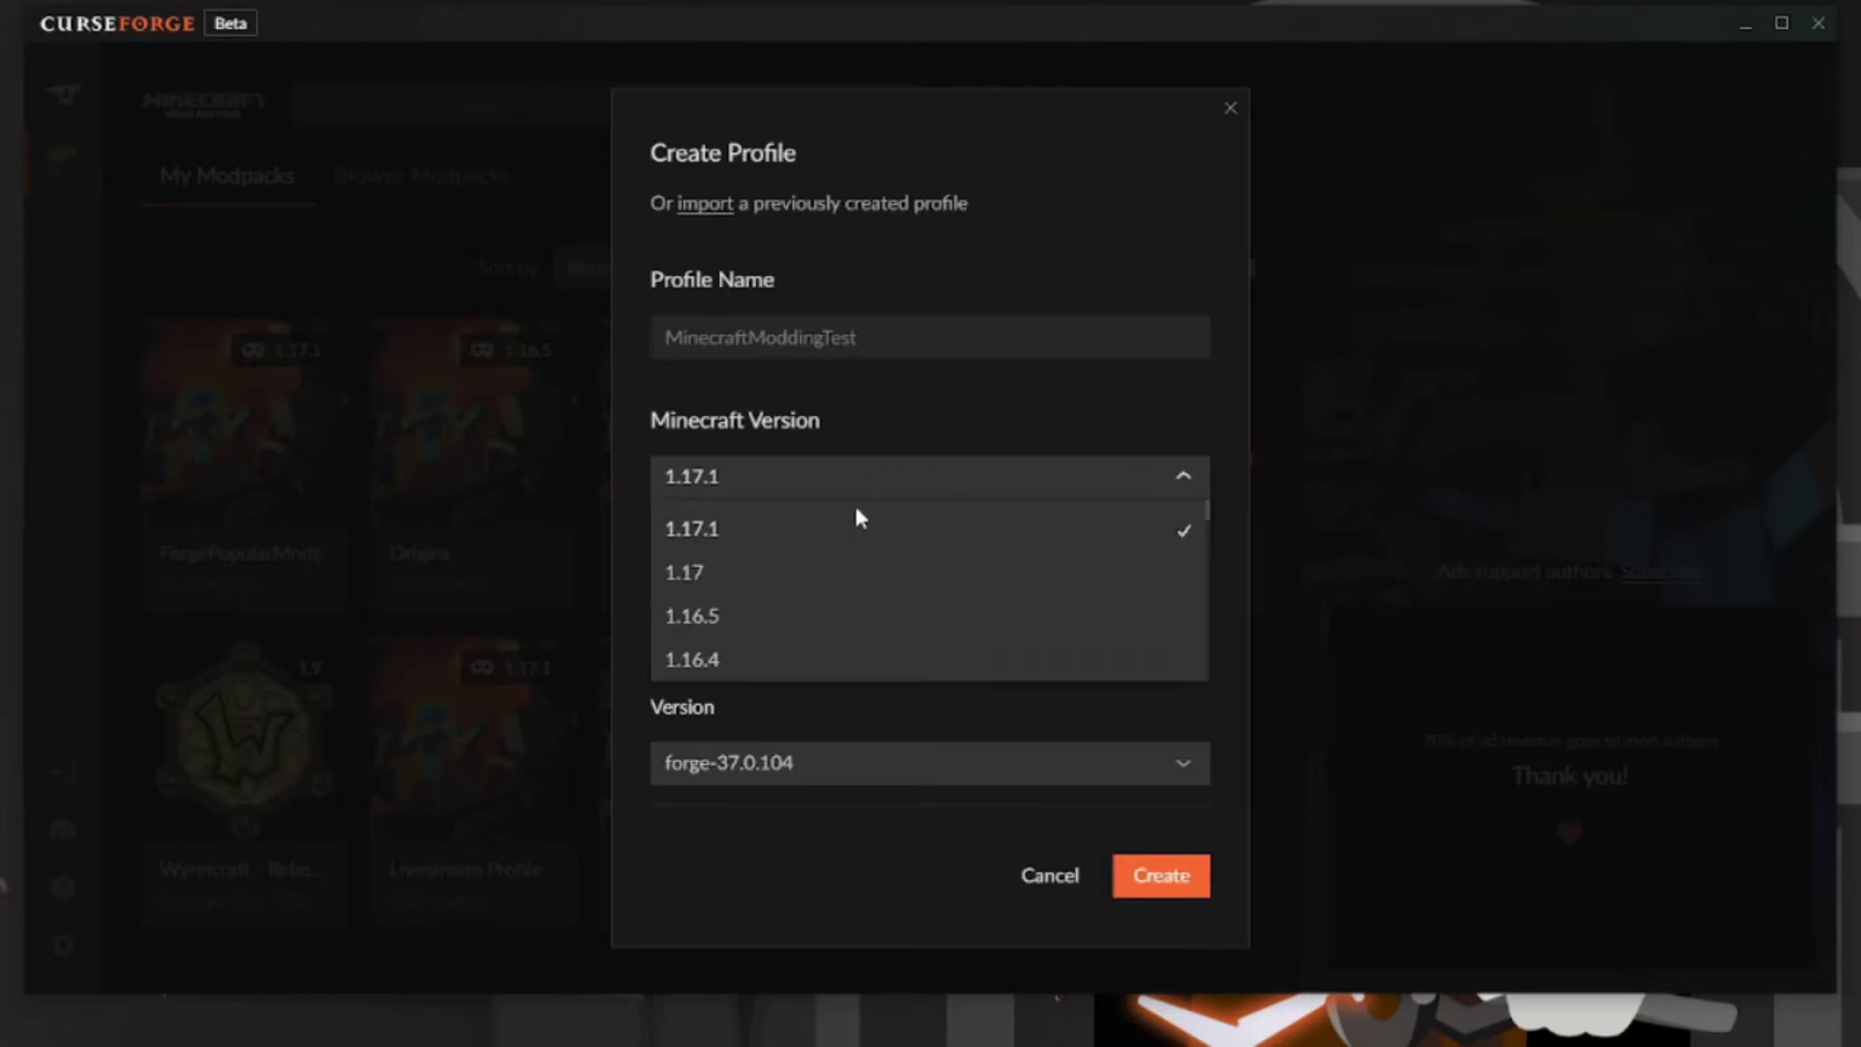
{"action": "left_click", "coordinate": [797, 618]}
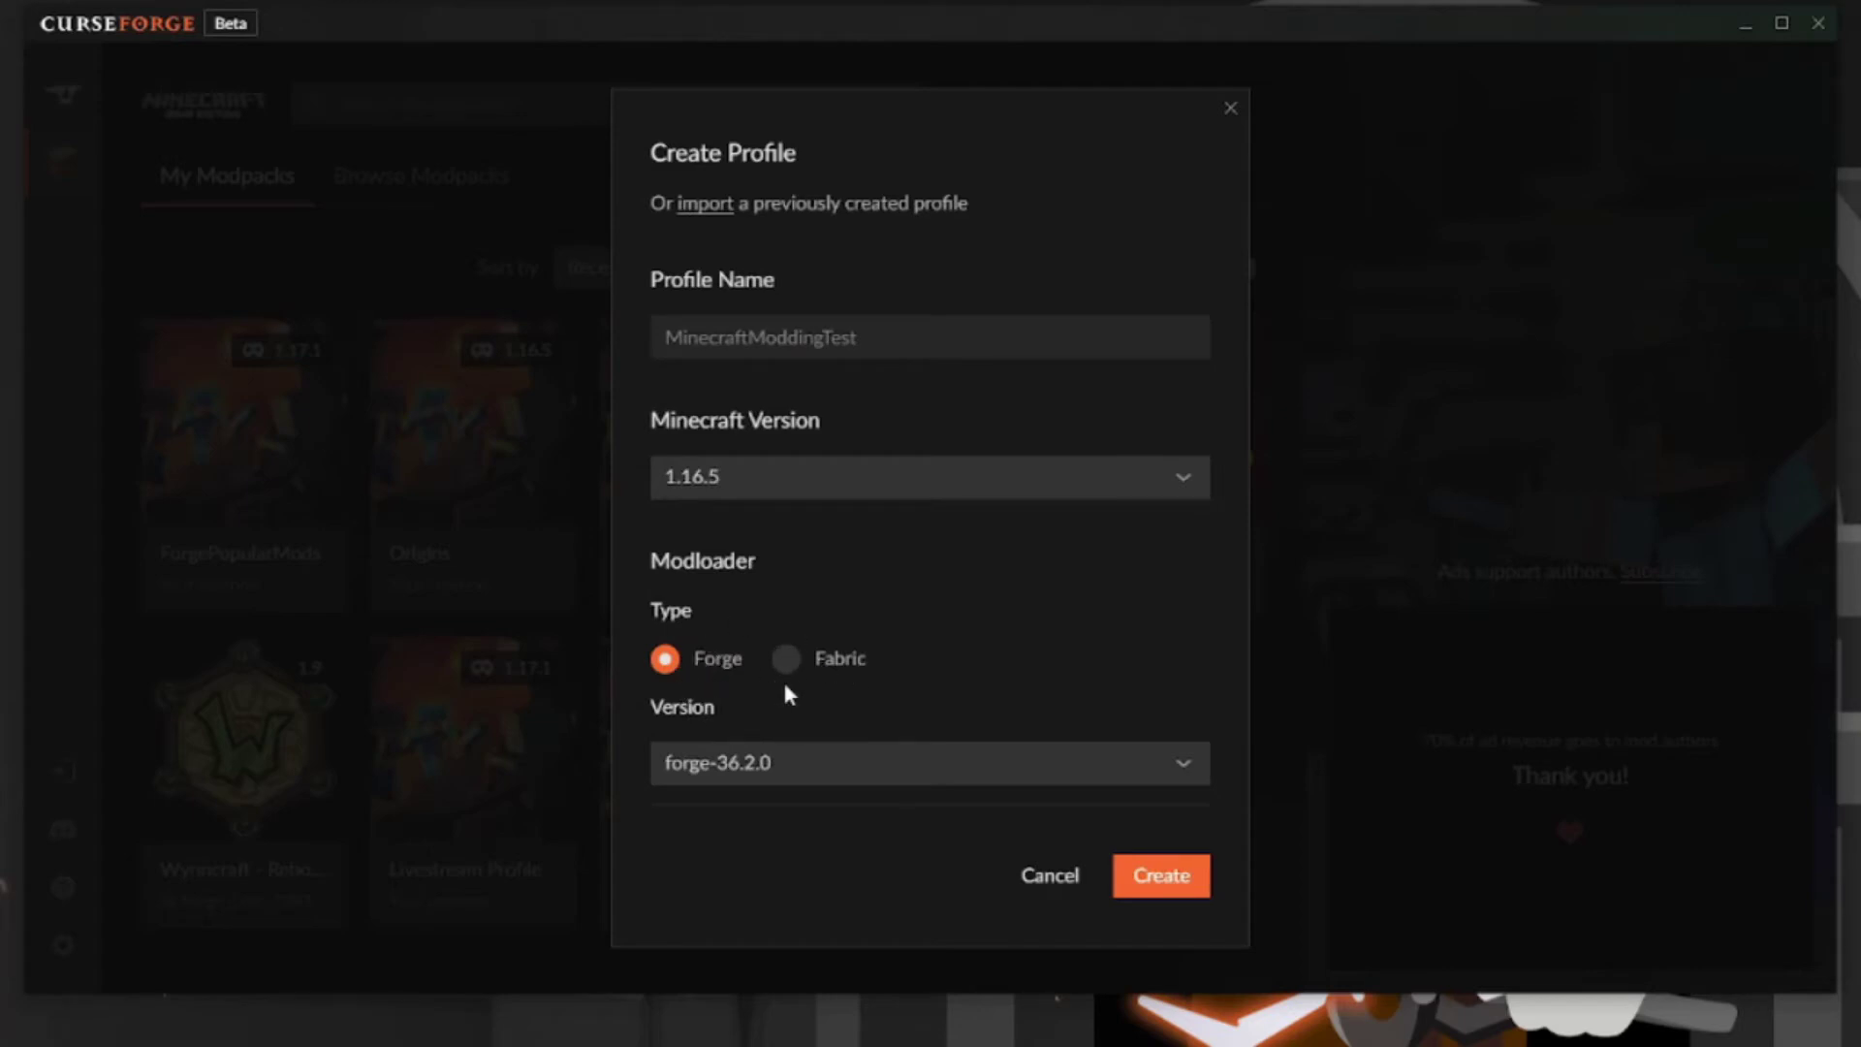
{"action": "left_click", "coordinate": [1041, 778]}
{"action": "scroll", "coordinate": [953, 831], "scroll_direction": "down", "scroll_amount": 2}
{"action": "scroll", "coordinate": [953, 830], "scroll_direction": "down", "scroll_amount": 3}
{"action": "scroll", "coordinate": [955, 822], "scroll_direction": "down", "scroll_amount": 5}
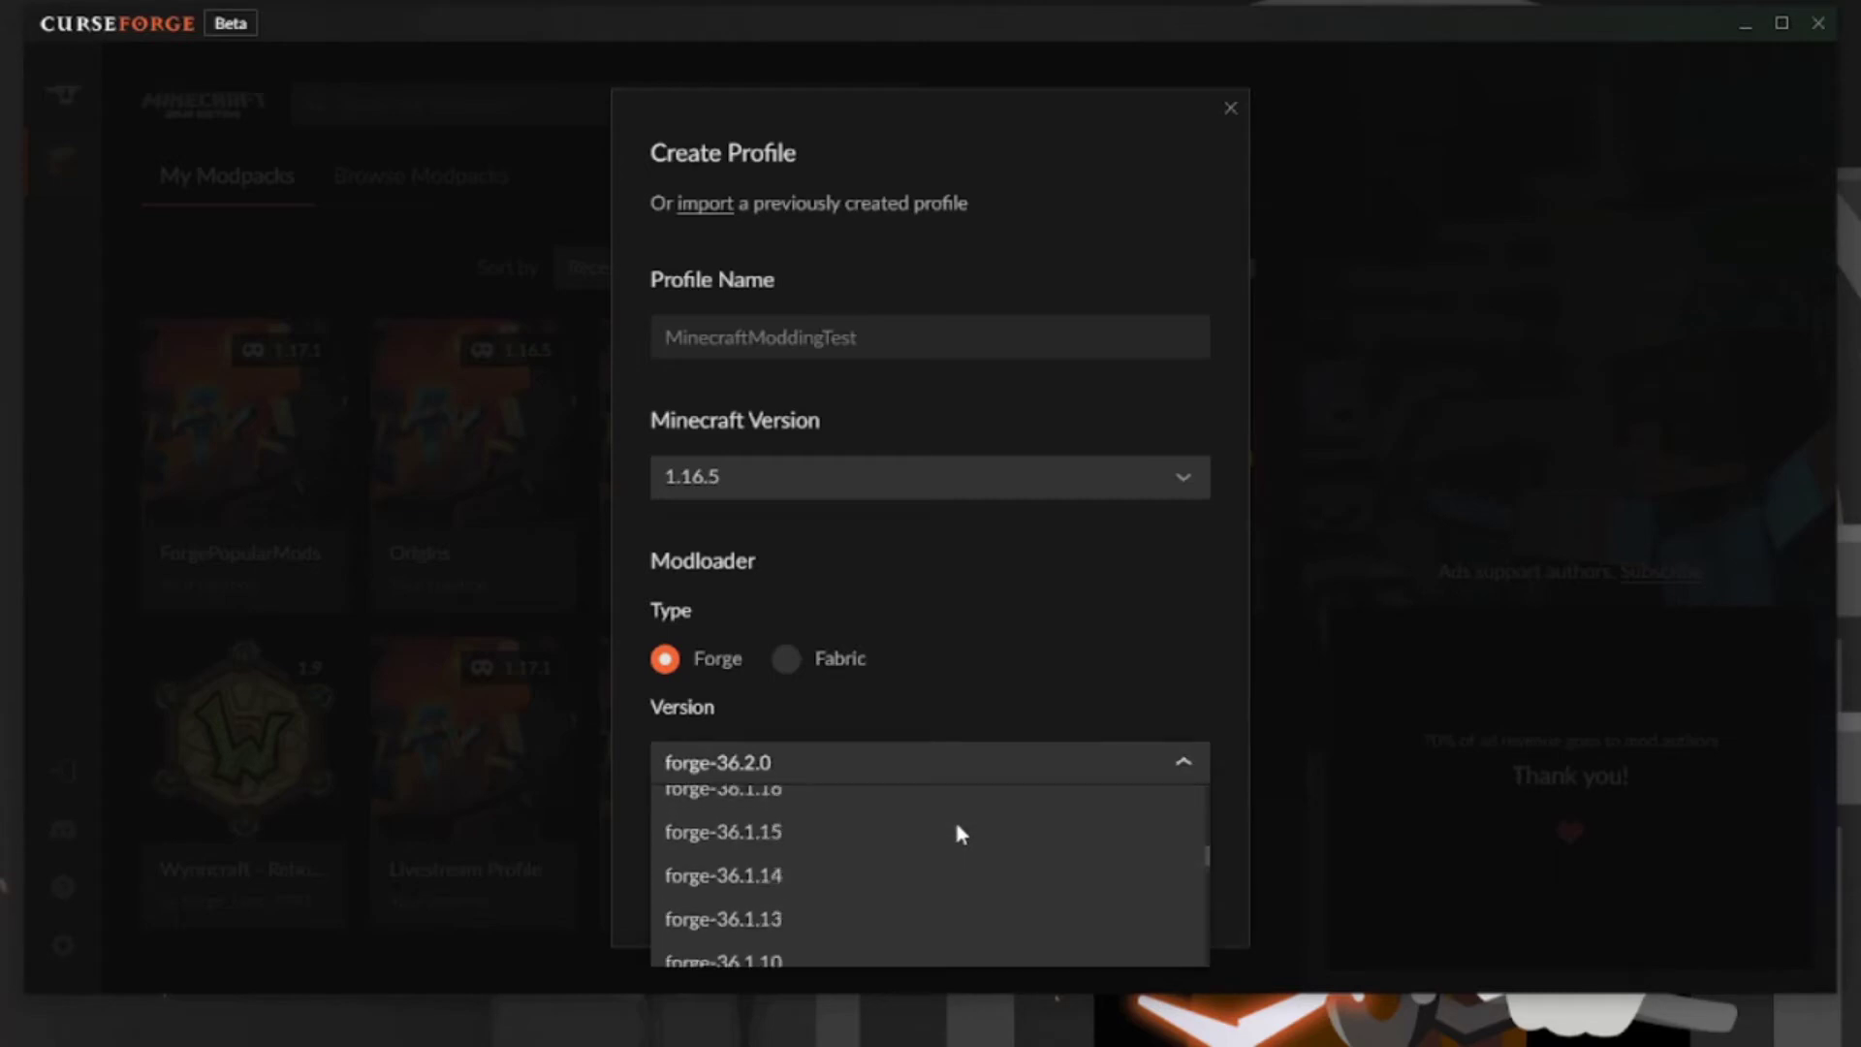
{"action": "scroll", "coordinate": [946, 850], "scroll_direction": "up", "scroll_amount": 5}
{"action": "left_click", "coordinate": [1018, 838]}
{"action": "left_click", "coordinate": [1159, 872]}
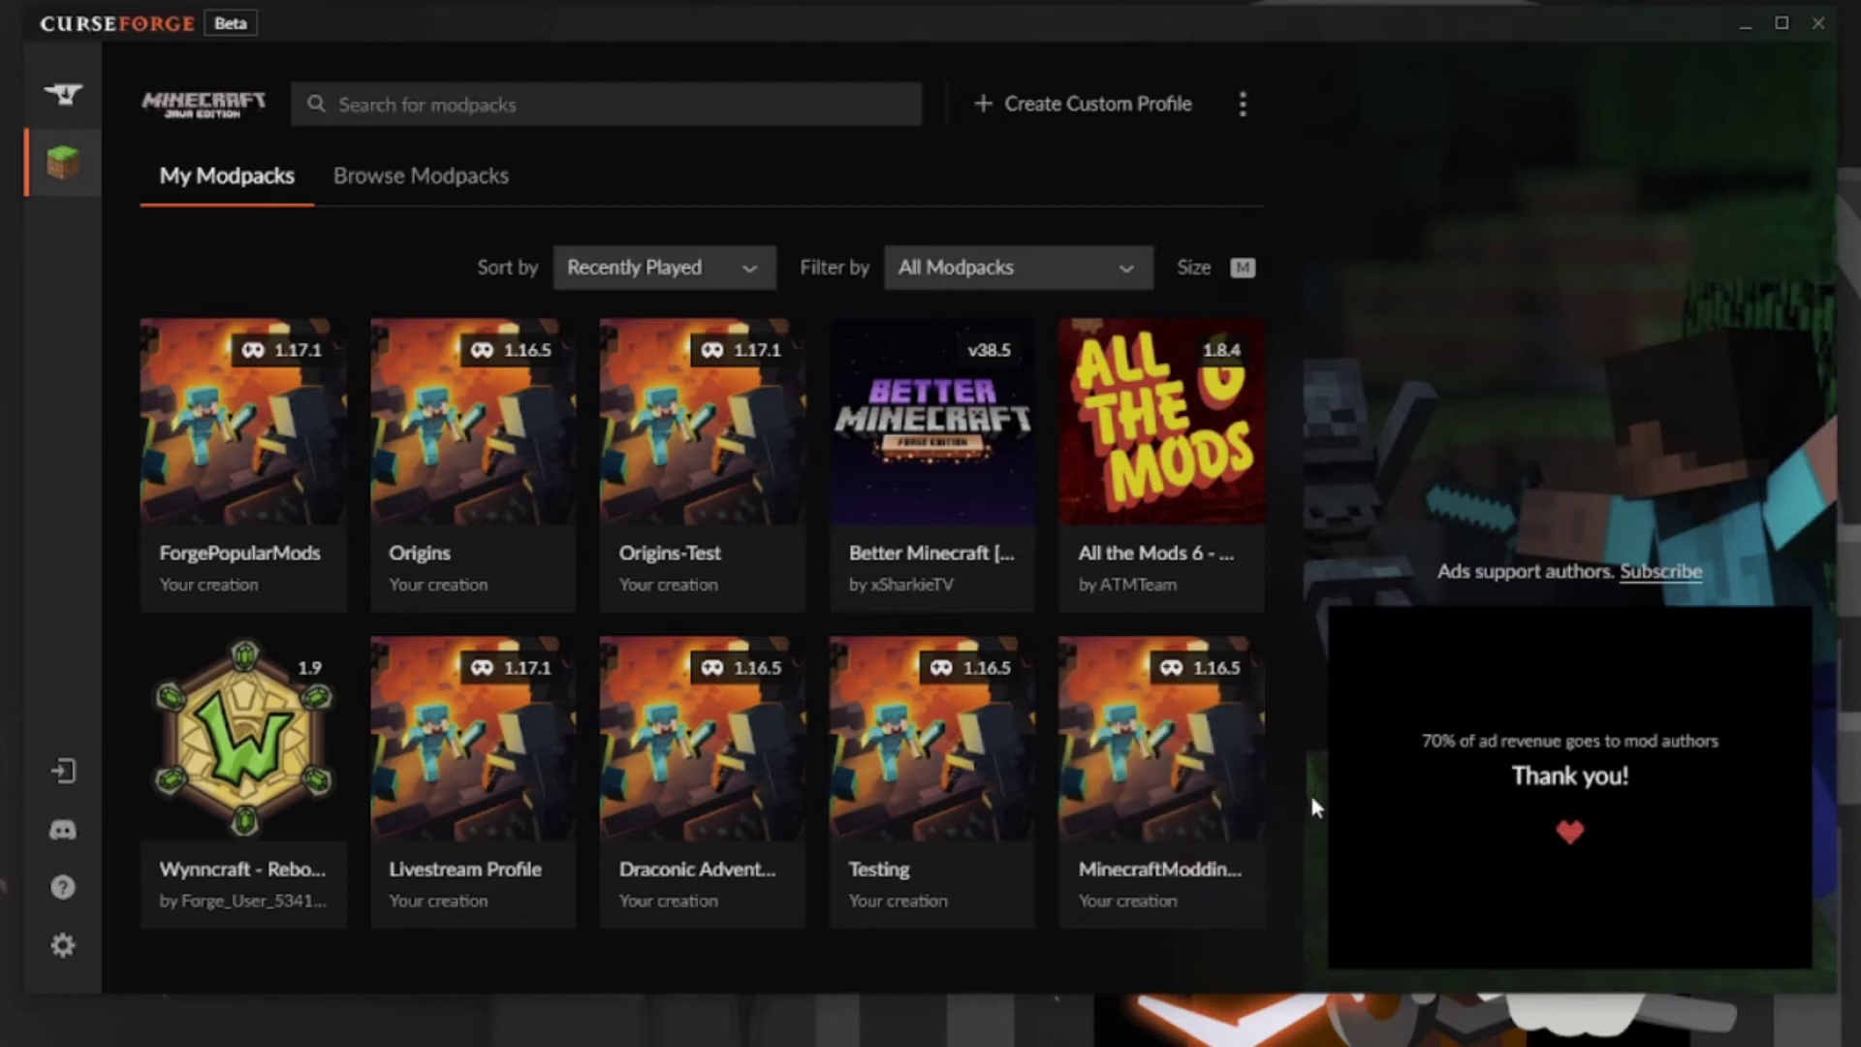
Open the profile's mod browser and install Twilight Forest and Cooking for Blockheads
{"action": "left_click", "coordinate": [1230, 654]}
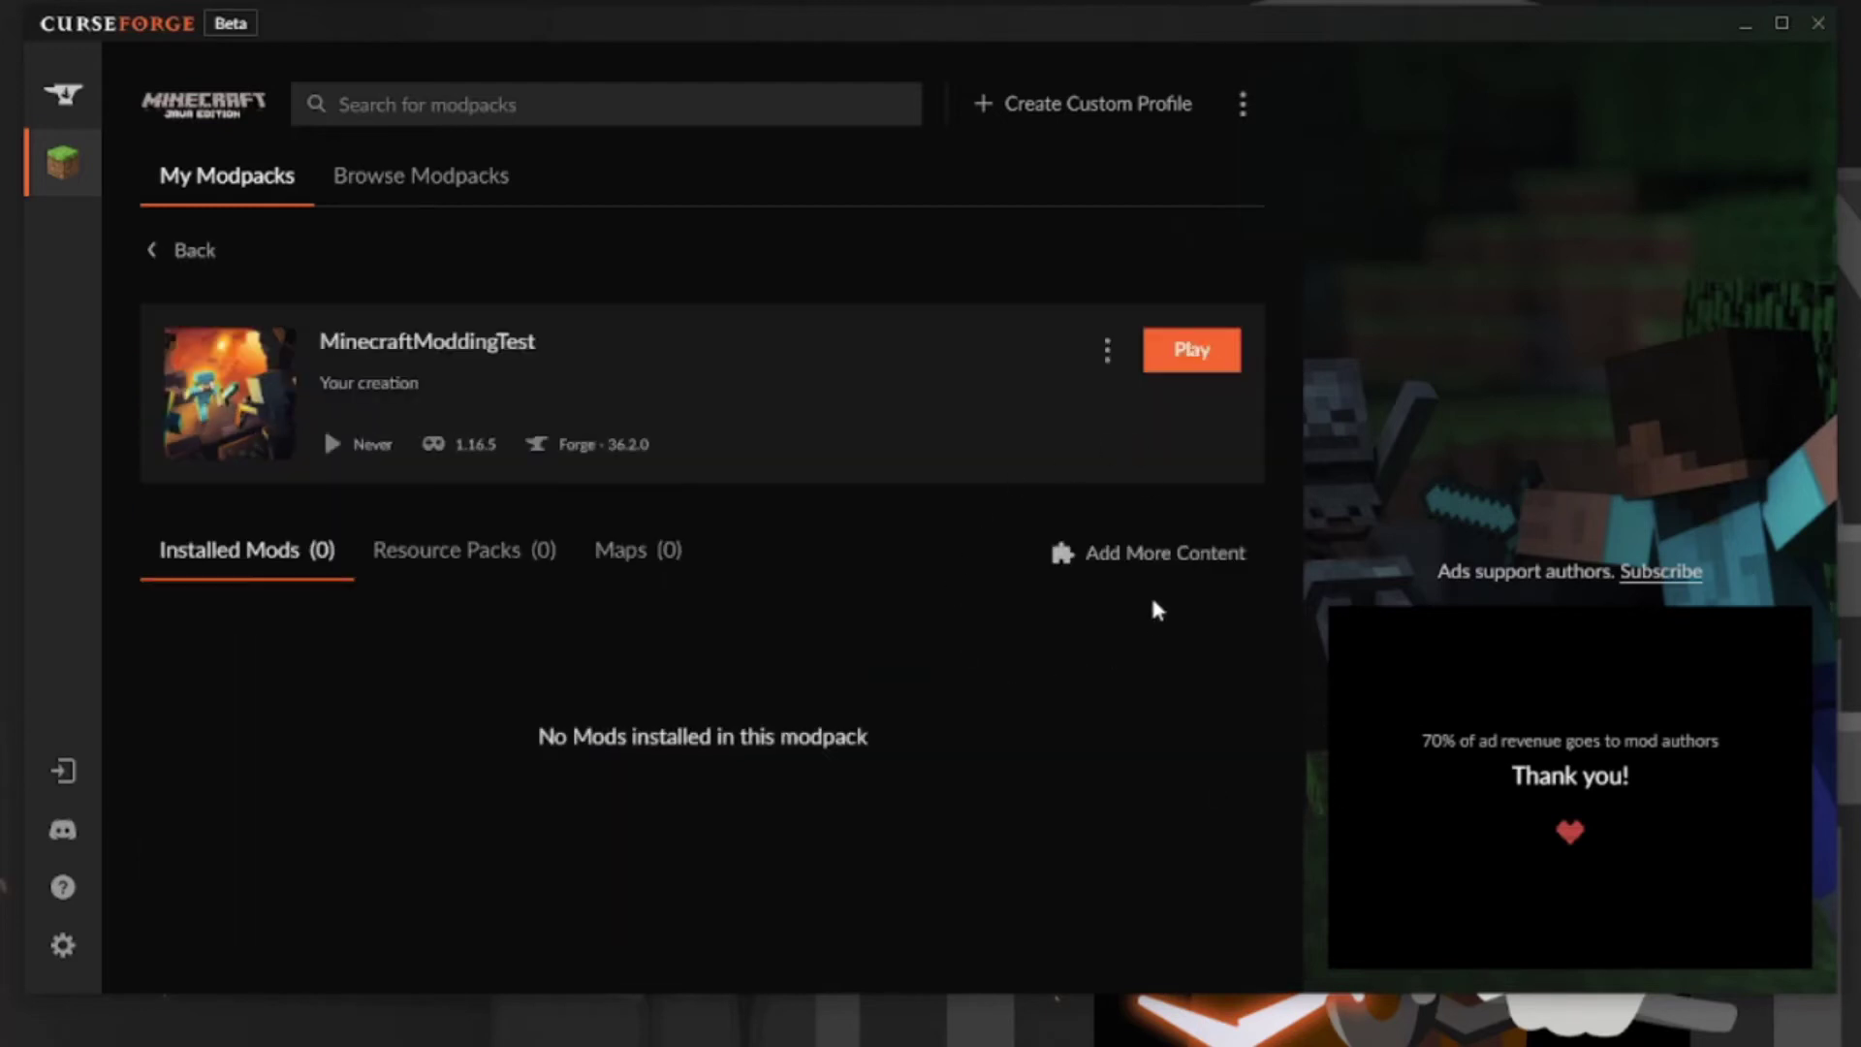
{"action": "left_click", "coordinate": [1150, 554]}
{"action": "scroll", "coordinate": [918, 556], "scroll_direction": "down", "scroll_amount": 3}
{"action": "scroll", "coordinate": [873, 562], "scroll_direction": "down", "scroll_amount": 4}
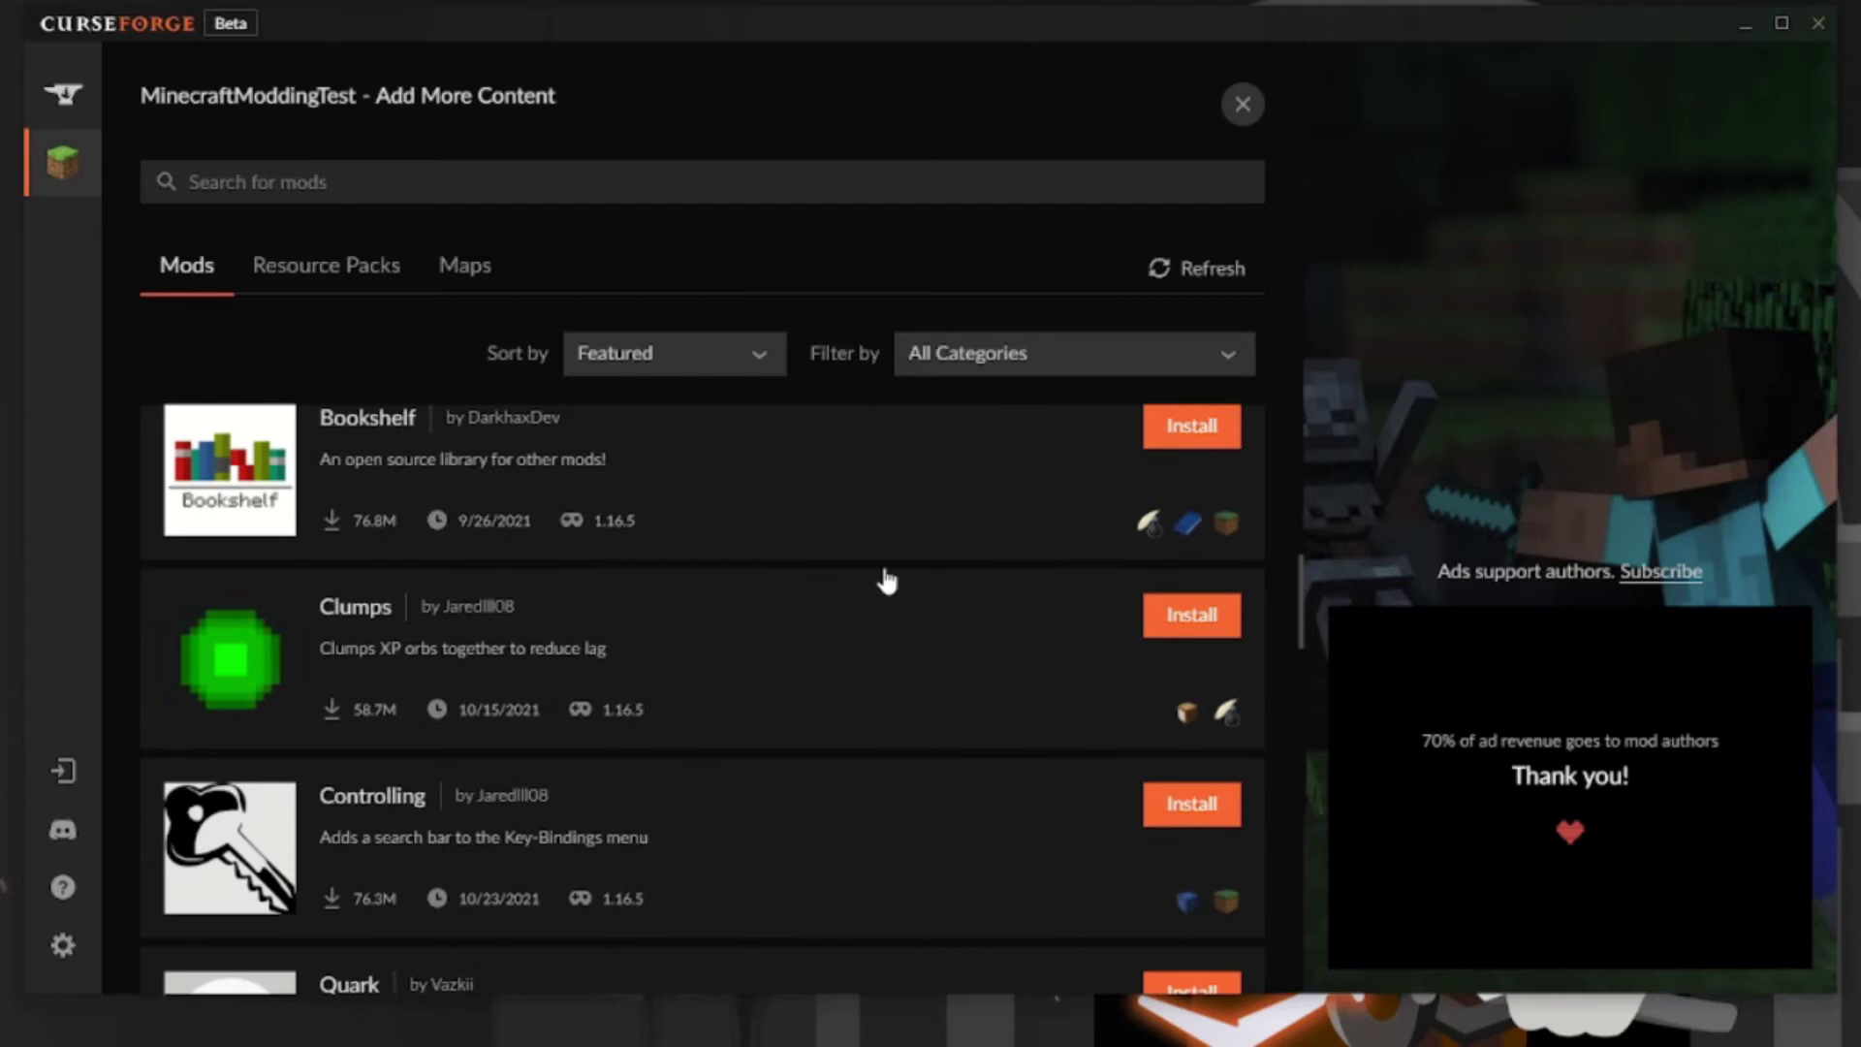
{"action": "scroll", "coordinate": [885, 576], "scroll_direction": "down", "scroll_amount": 5}
{"action": "scroll", "coordinate": [923, 591], "scroll_direction": "down", "scroll_amount": 5}
{"action": "scroll", "coordinate": [689, 619], "scroll_direction": "down", "scroll_amount": 4}
{"action": "scroll", "coordinate": [718, 653], "scroll_direction": "down", "scroll_amount": 3}
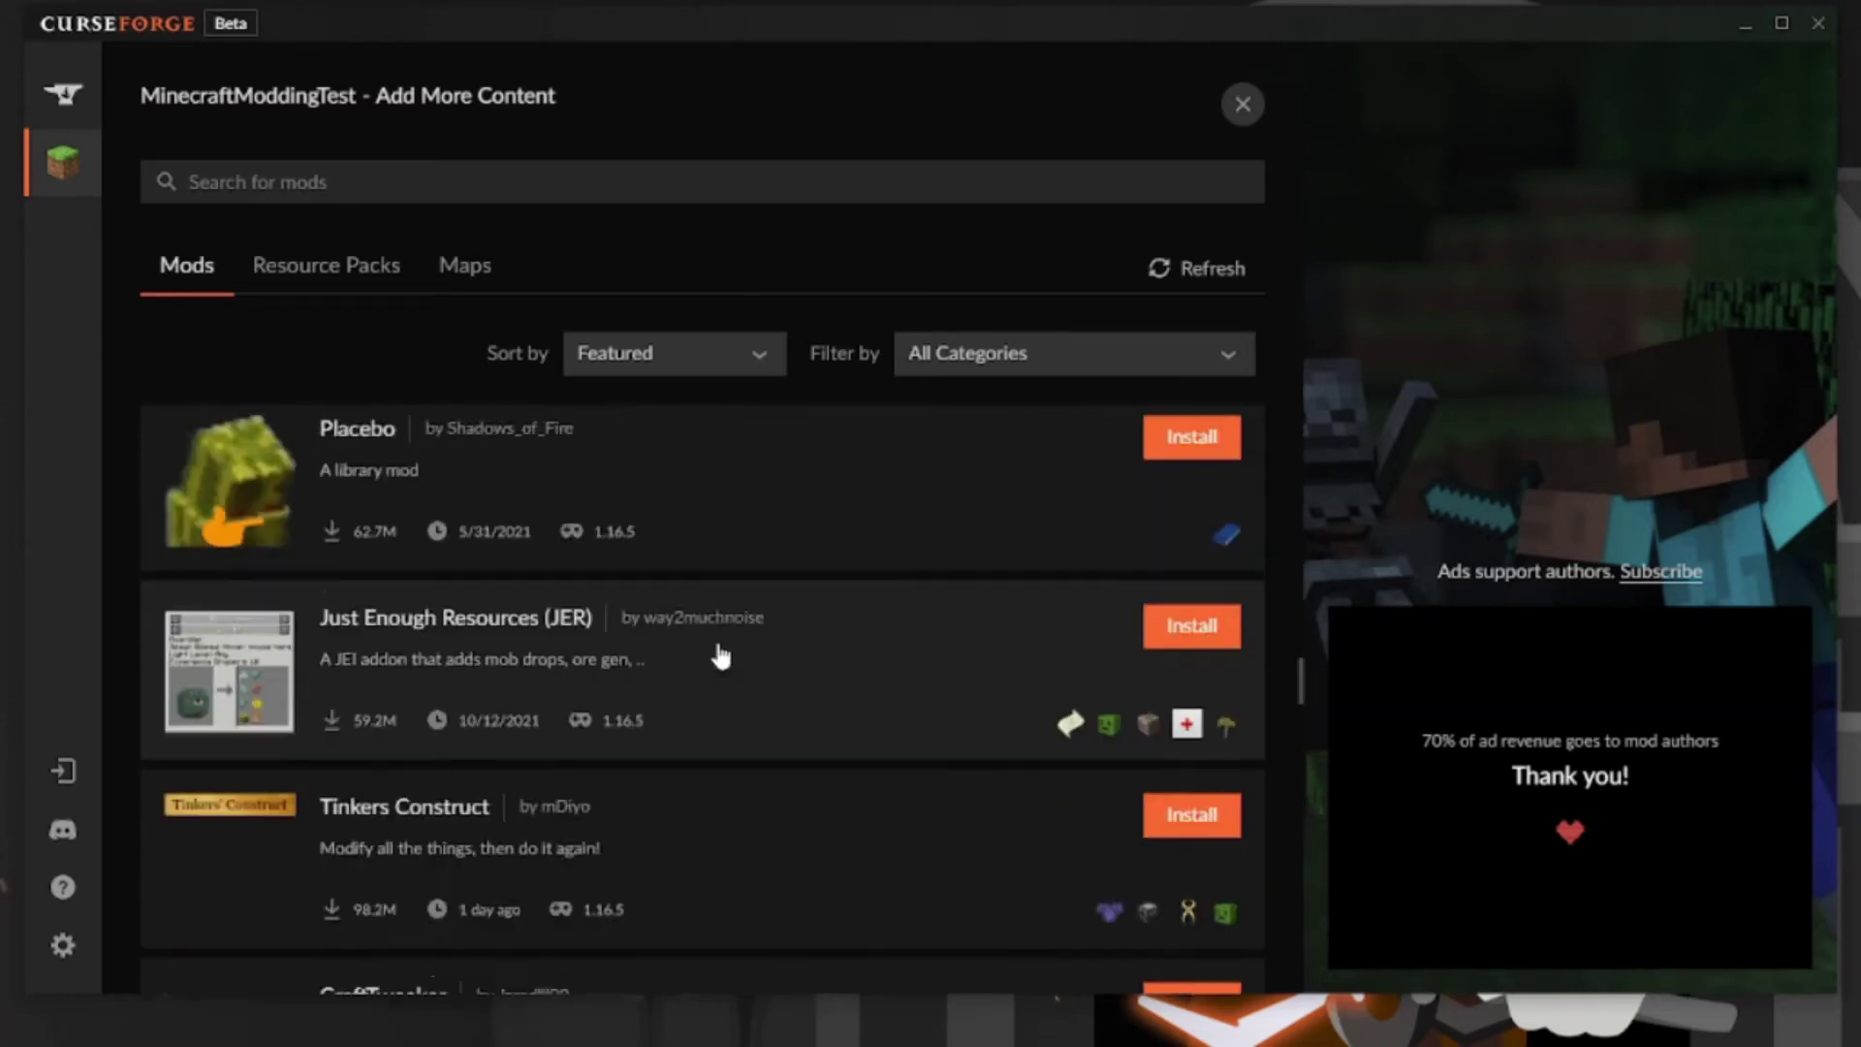
{"action": "scroll", "coordinate": [773, 636], "scroll_direction": "down", "scroll_amount": 5}
{"action": "scroll", "coordinate": [795, 641], "scroll_direction": "down", "scroll_amount": 1}
{"action": "scroll", "coordinate": [795, 640], "scroll_direction": "down", "scroll_amount": 2}
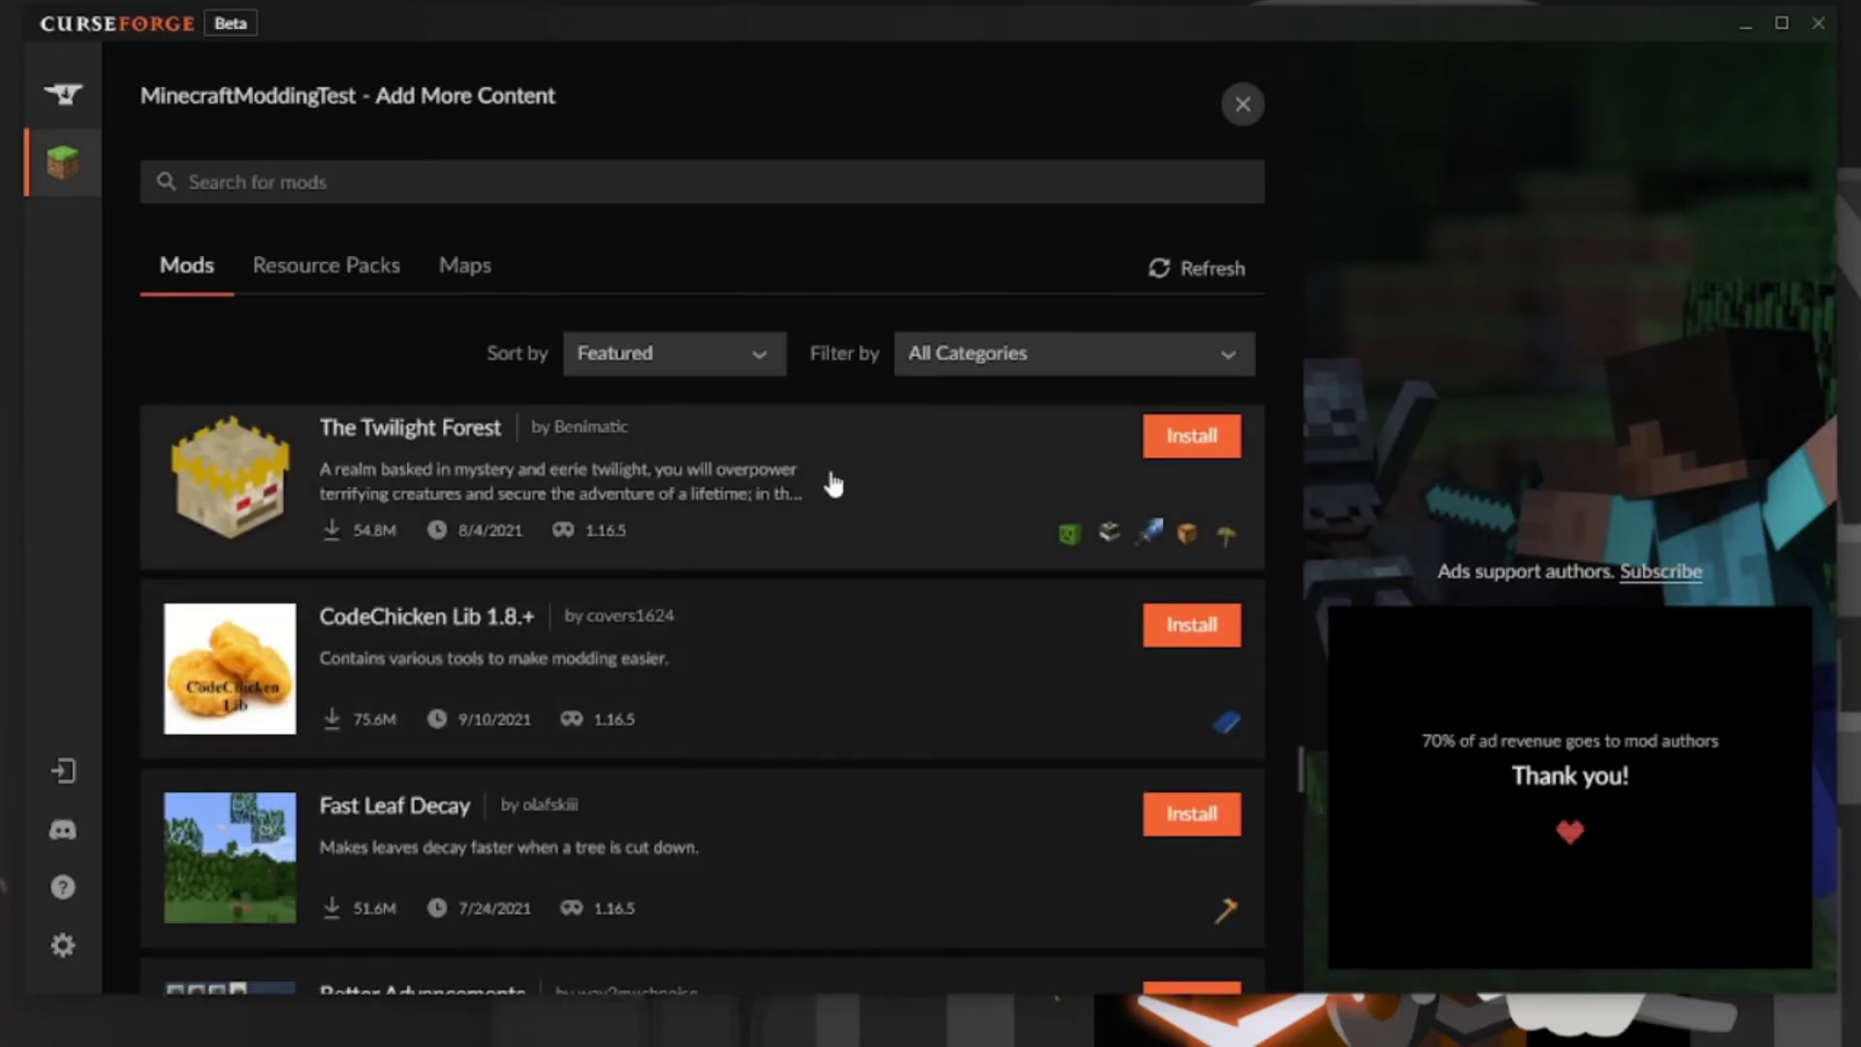
{"action": "left_click", "coordinate": [1191, 436]}
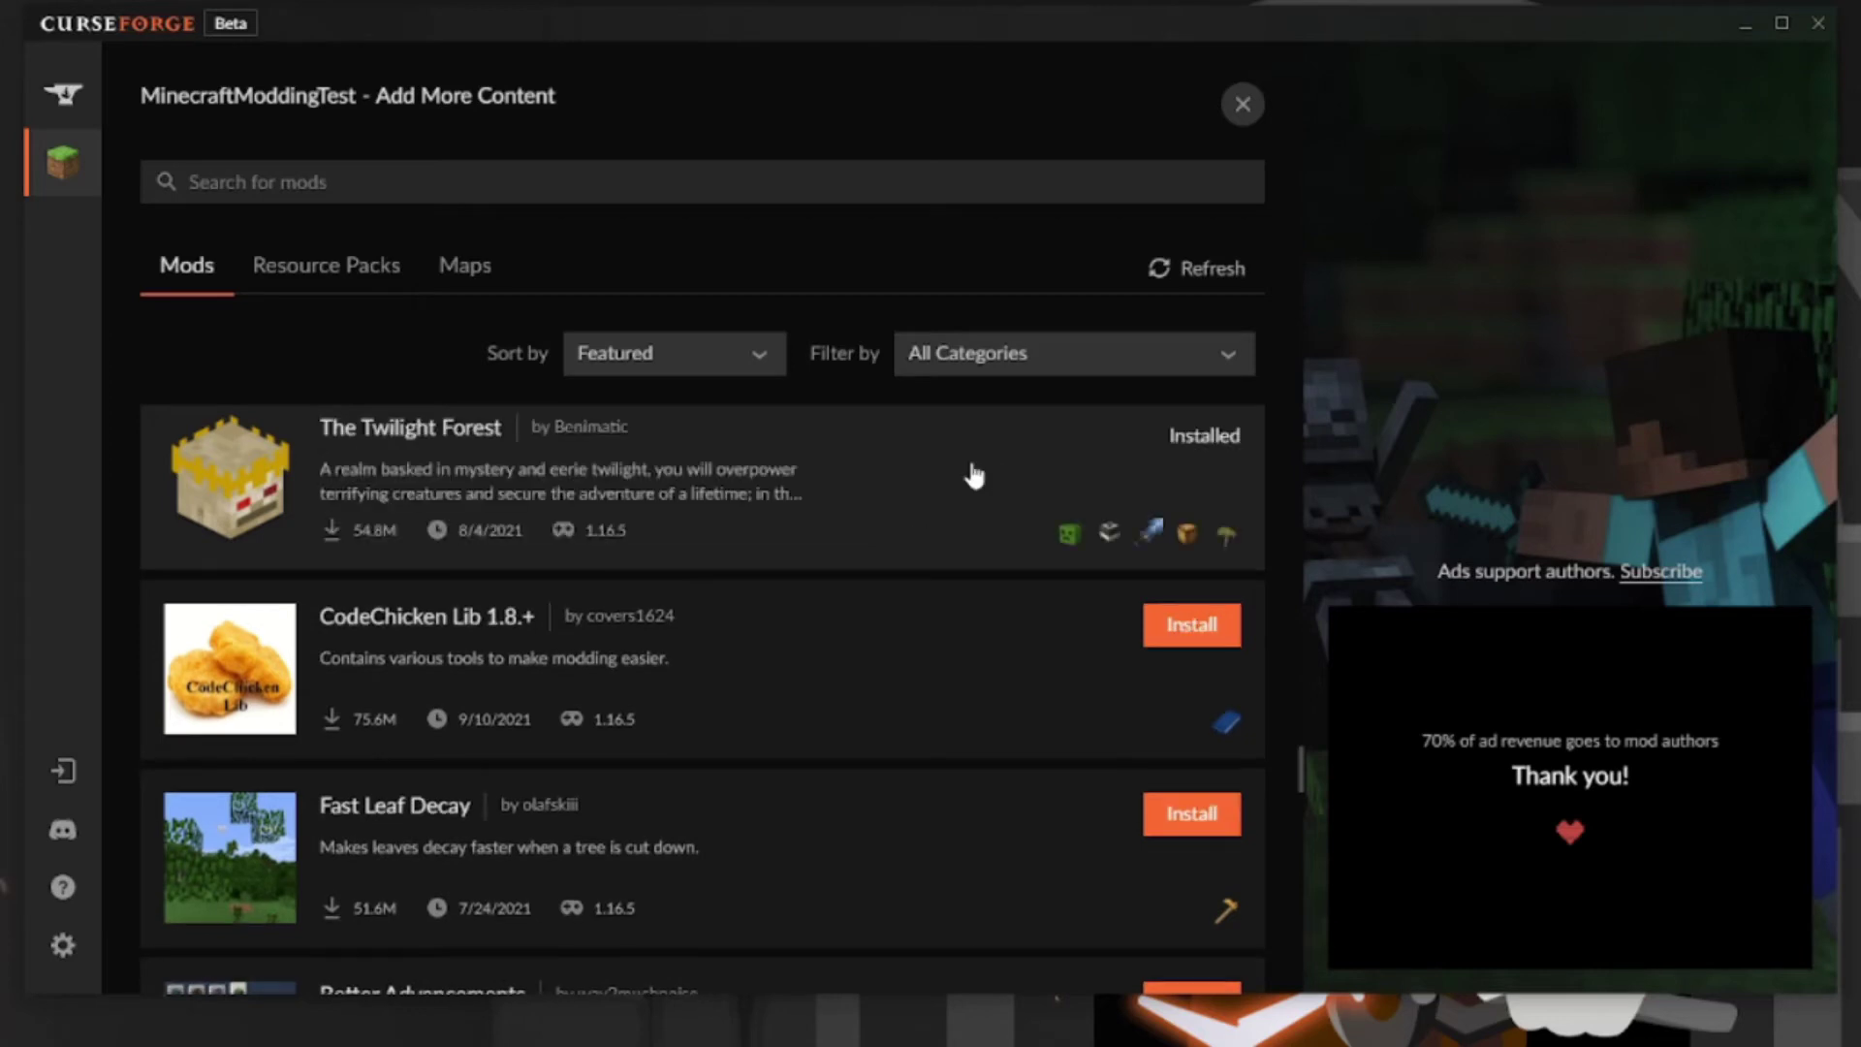
{"action": "scroll", "coordinate": [973, 470], "scroll_direction": "down", "scroll_amount": 2}
{"action": "scroll", "coordinate": [893, 498], "scroll_direction": "down", "scroll_amount": 4}
{"action": "scroll", "coordinate": [819, 555], "scroll_direction": "down", "scroll_amount": 3}
{"action": "scroll", "coordinate": [827, 636], "scroll_direction": "down", "scroll_amount": 1}
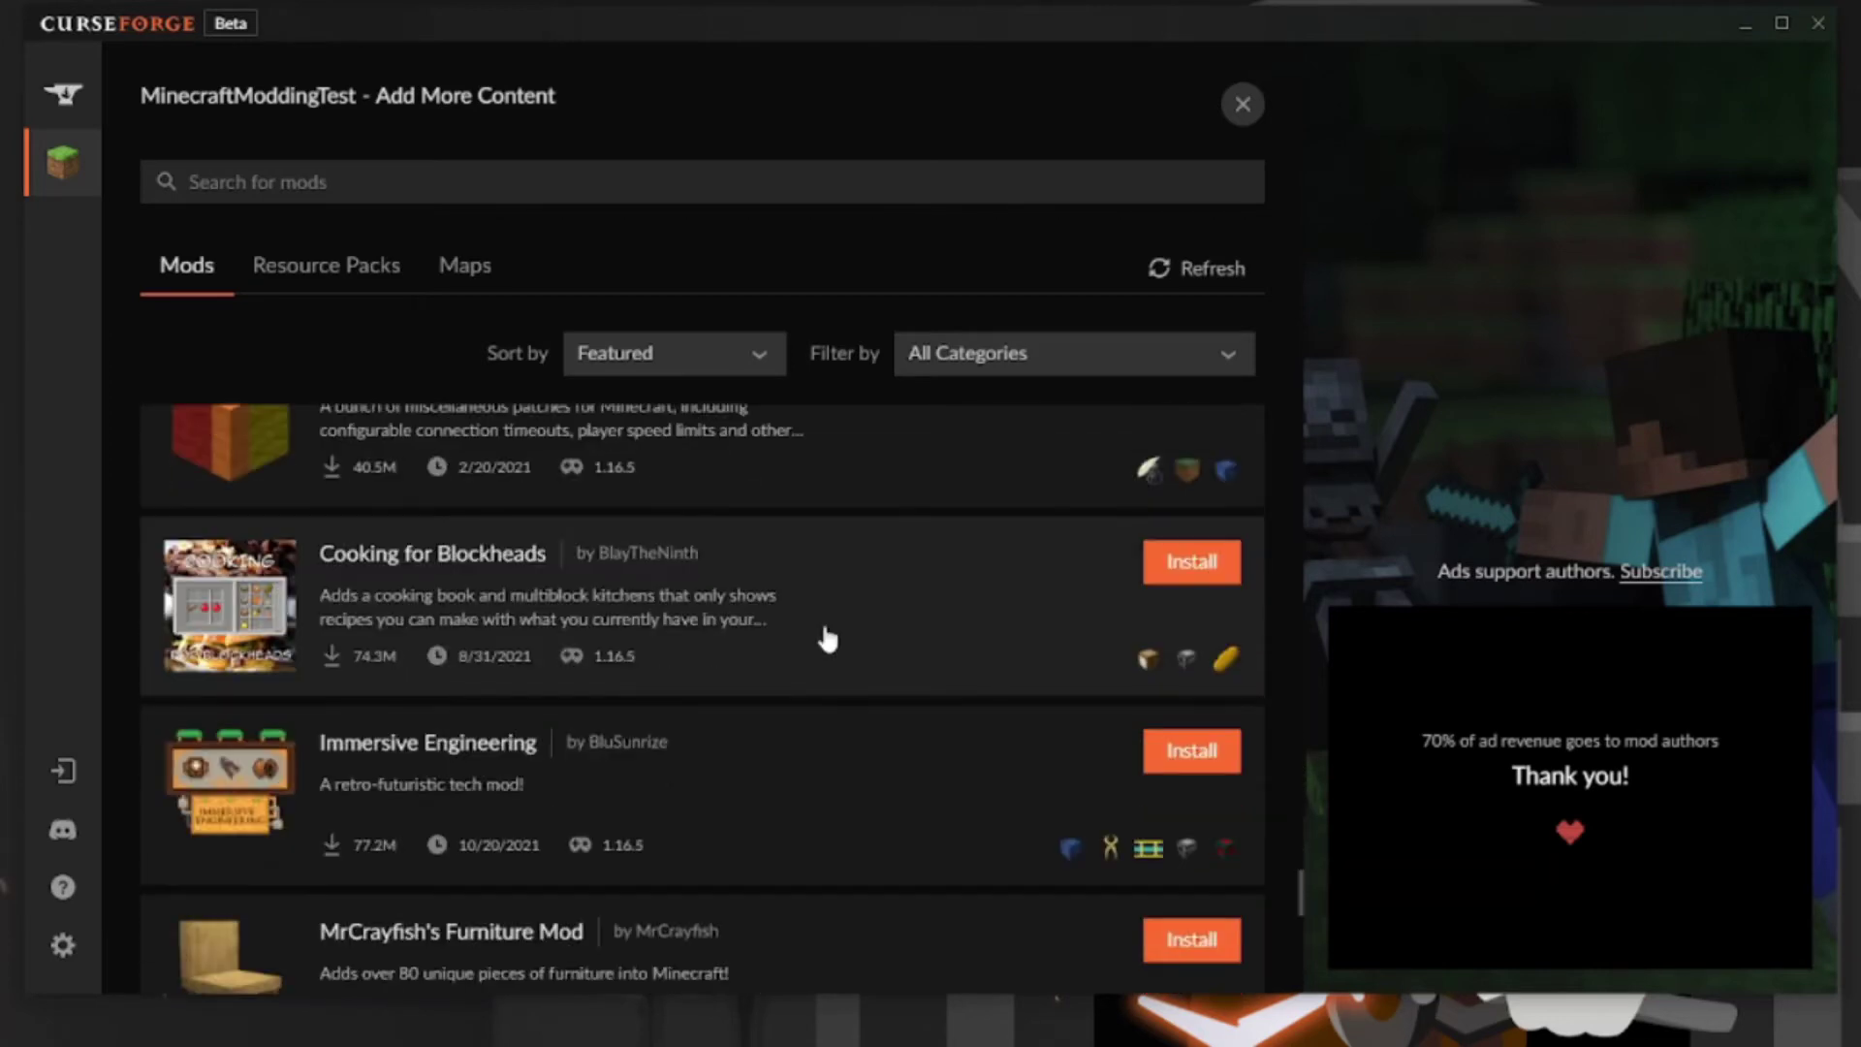
{"action": "scroll", "coordinate": [827, 635], "scroll_direction": "down", "scroll_amount": 1}
{"action": "left_click", "coordinate": [1175, 461]}
{"action": "scroll", "coordinate": [1060, 713], "scroll_direction": "down", "scroll_amount": 1}
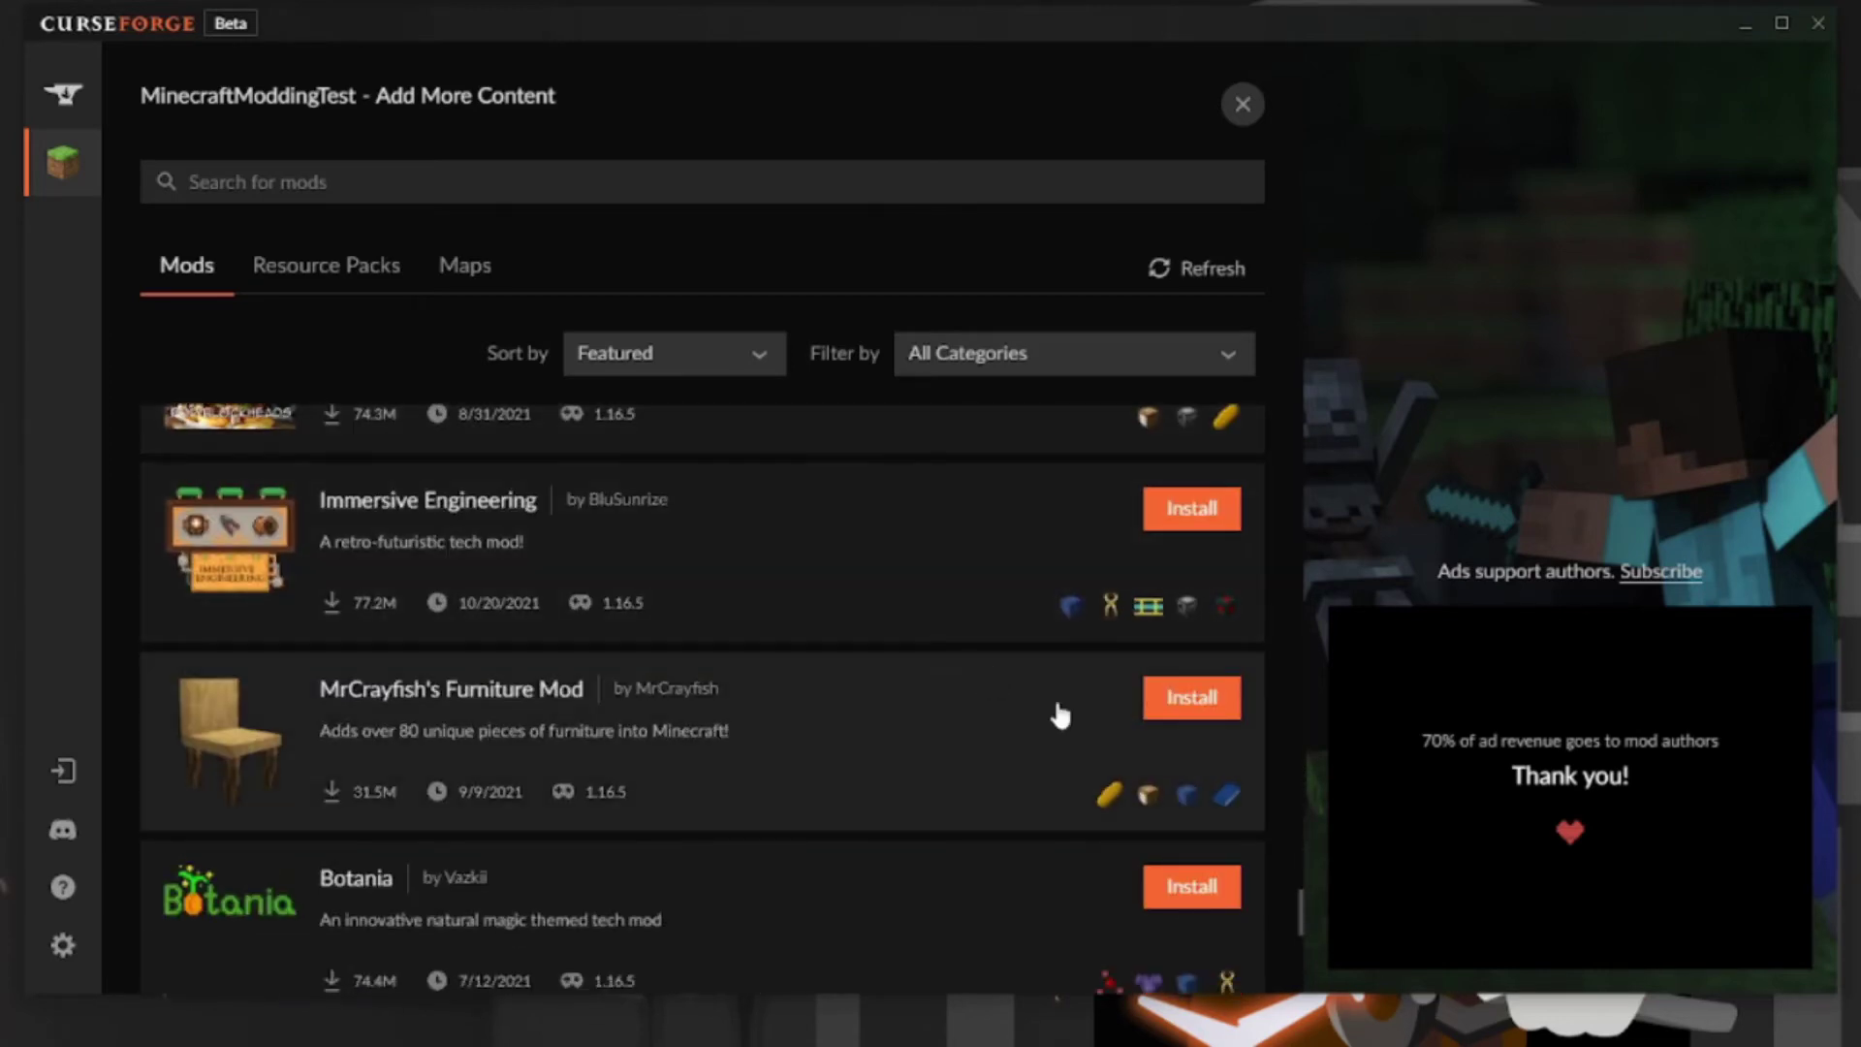
Install MrCrayfish's Furniture Mod, Carry On, and Create found by searching
{"action": "left_click", "coordinate": [1191, 696]}
{"action": "scroll", "coordinate": [885, 694], "scroll_direction": "down", "scroll_amount": 1}
{"action": "scroll", "coordinate": [775, 676], "scroll_direction": "down", "scroll_amount": 3}
{"action": "scroll", "coordinate": [800, 654], "scroll_direction": "down", "scroll_amount": 3}
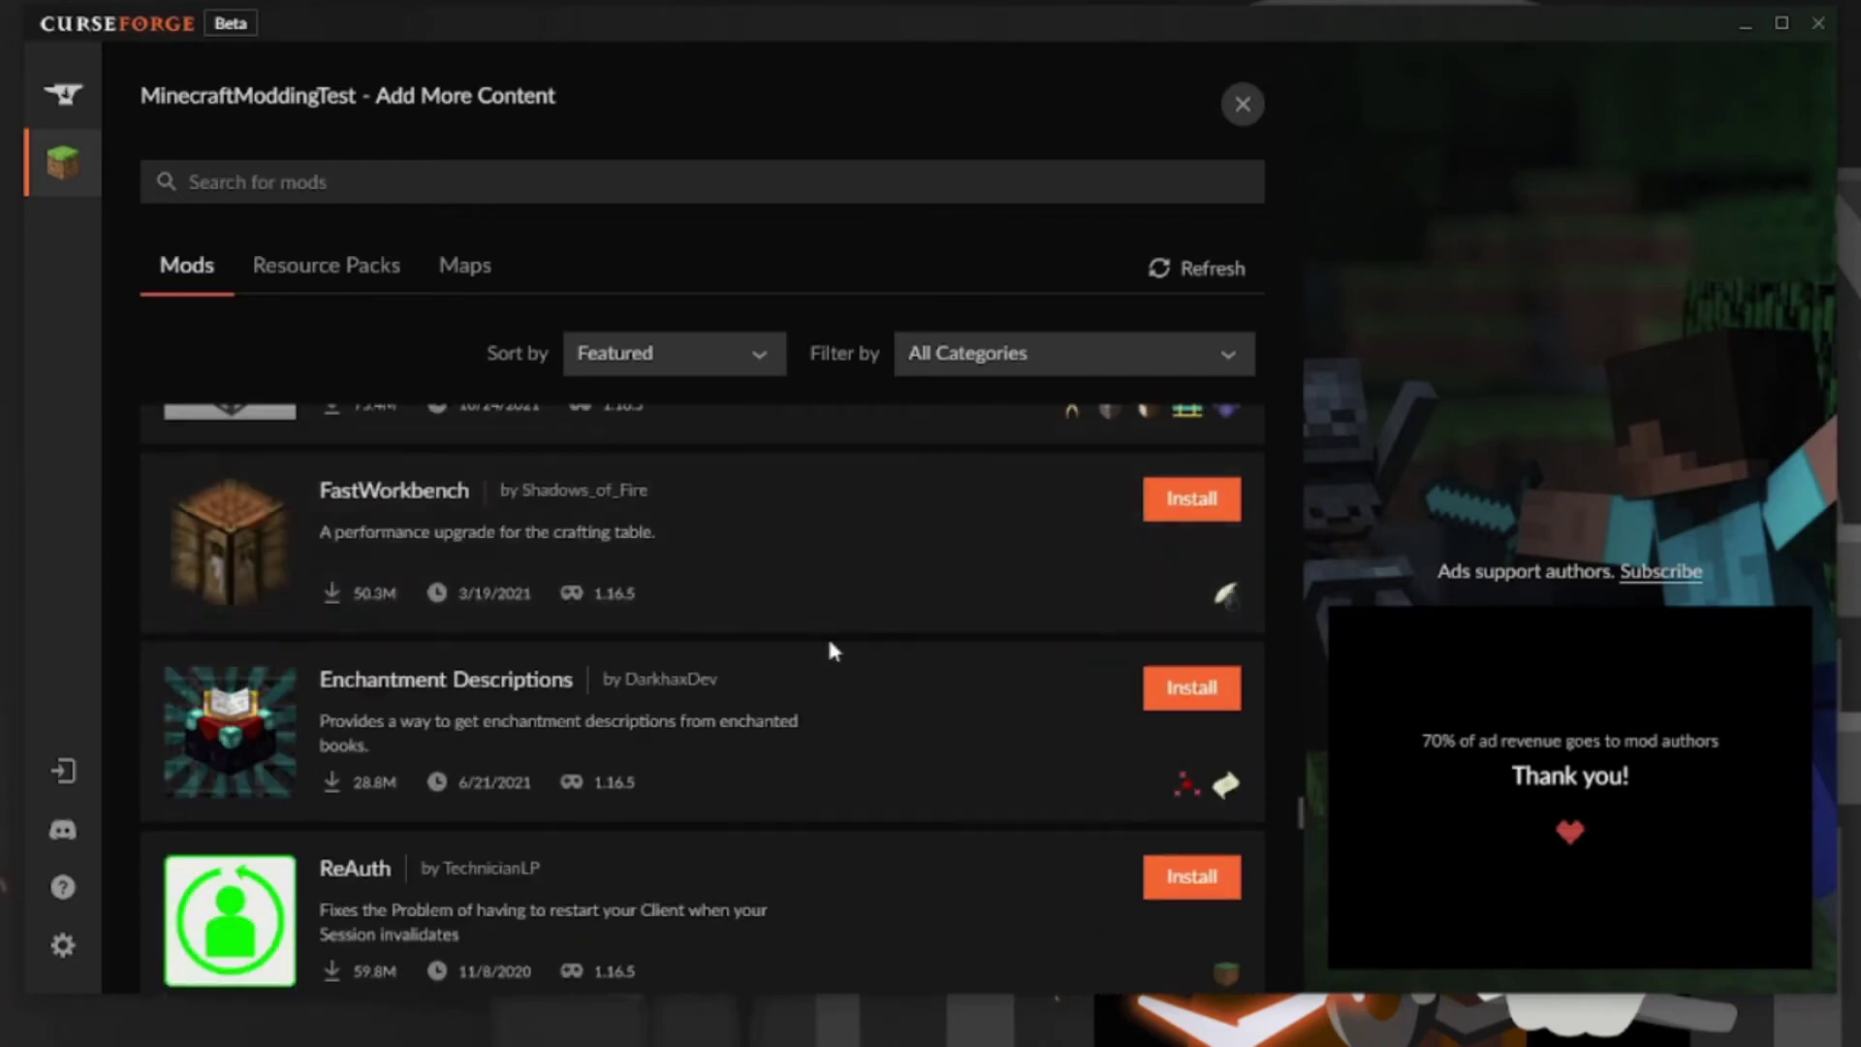
{"action": "scroll", "coordinate": [873, 728], "scroll_direction": "down", "scroll_amount": 1}
{"action": "scroll", "coordinate": [888, 712], "scroll_direction": "down", "scroll_amount": 1}
{"action": "scroll", "coordinate": [887, 676], "scroll_direction": "down", "scroll_amount": 2}
{"action": "scroll", "coordinate": [886, 650], "scroll_direction": "down", "scroll_amount": 3}
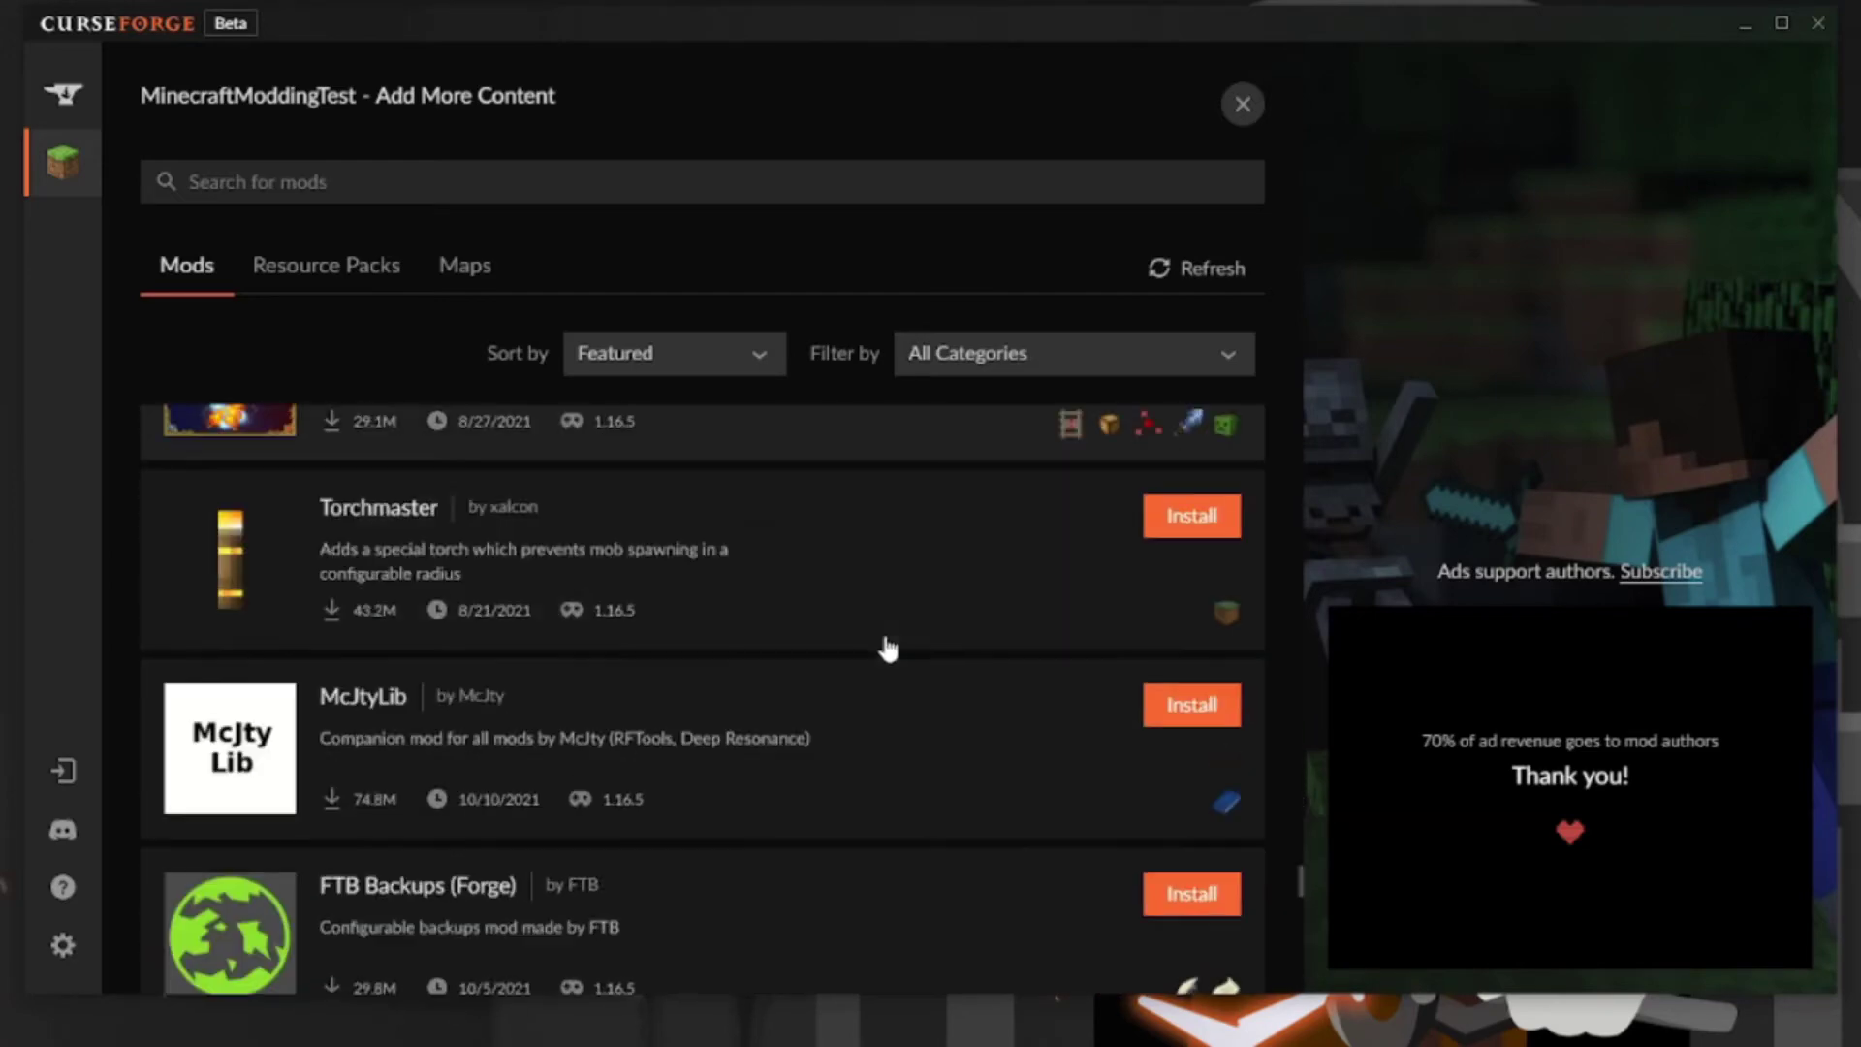
{"action": "scroll", "coordinate": [828, 644], "scroll_direction": "down", "scroll_amount": 3}
{"action": "scroll", "coordinate": [859, 624], "scroll_direction": "down", "scroll_amount": 2}
{"action": "scroll", "coordinate": [863, 648], "scroll_direction": "down", "scroll_amount": 1}
{"action": "scroll", "coordinate": [862, 646], "scroll_direction": "down", "scroll_amount": 1}
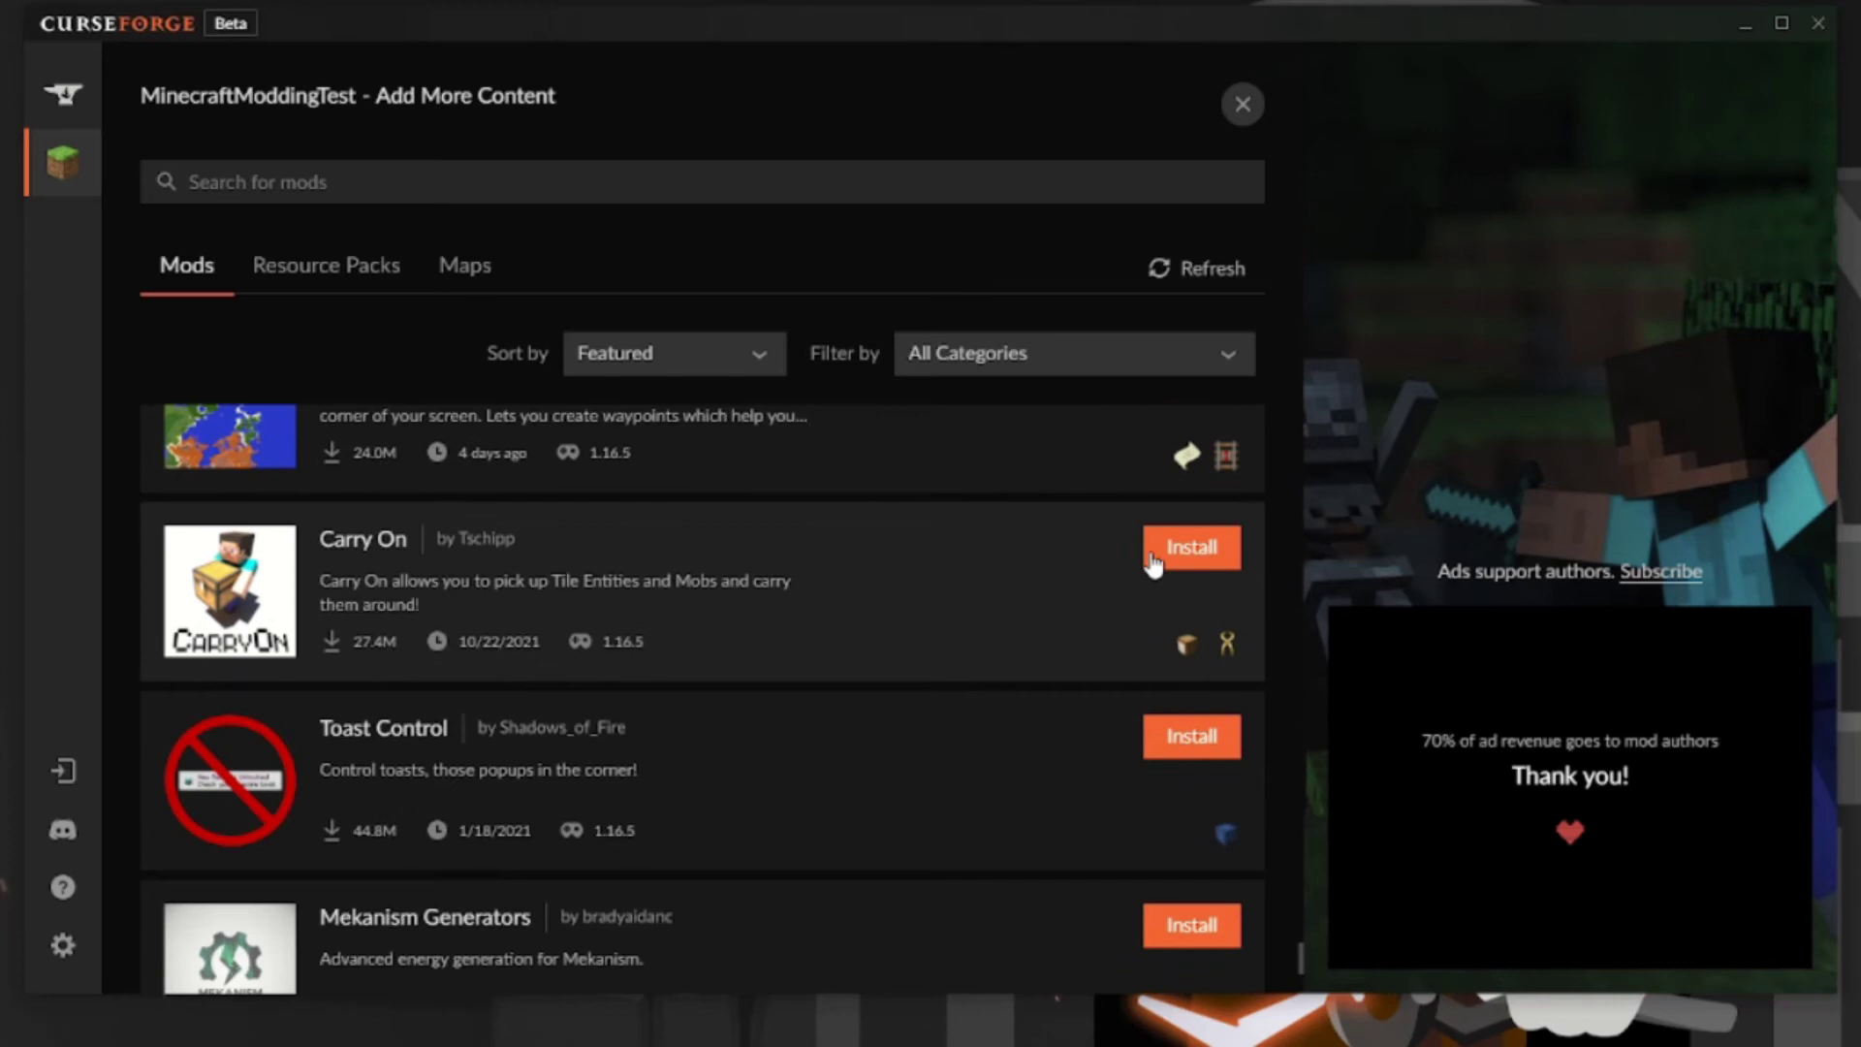
{"action": "left_click", "coordinate": [1191, 548]}
{"action": "left_click", "coordinate": [375, 184]}
{"action": "type", "text": "Create"}
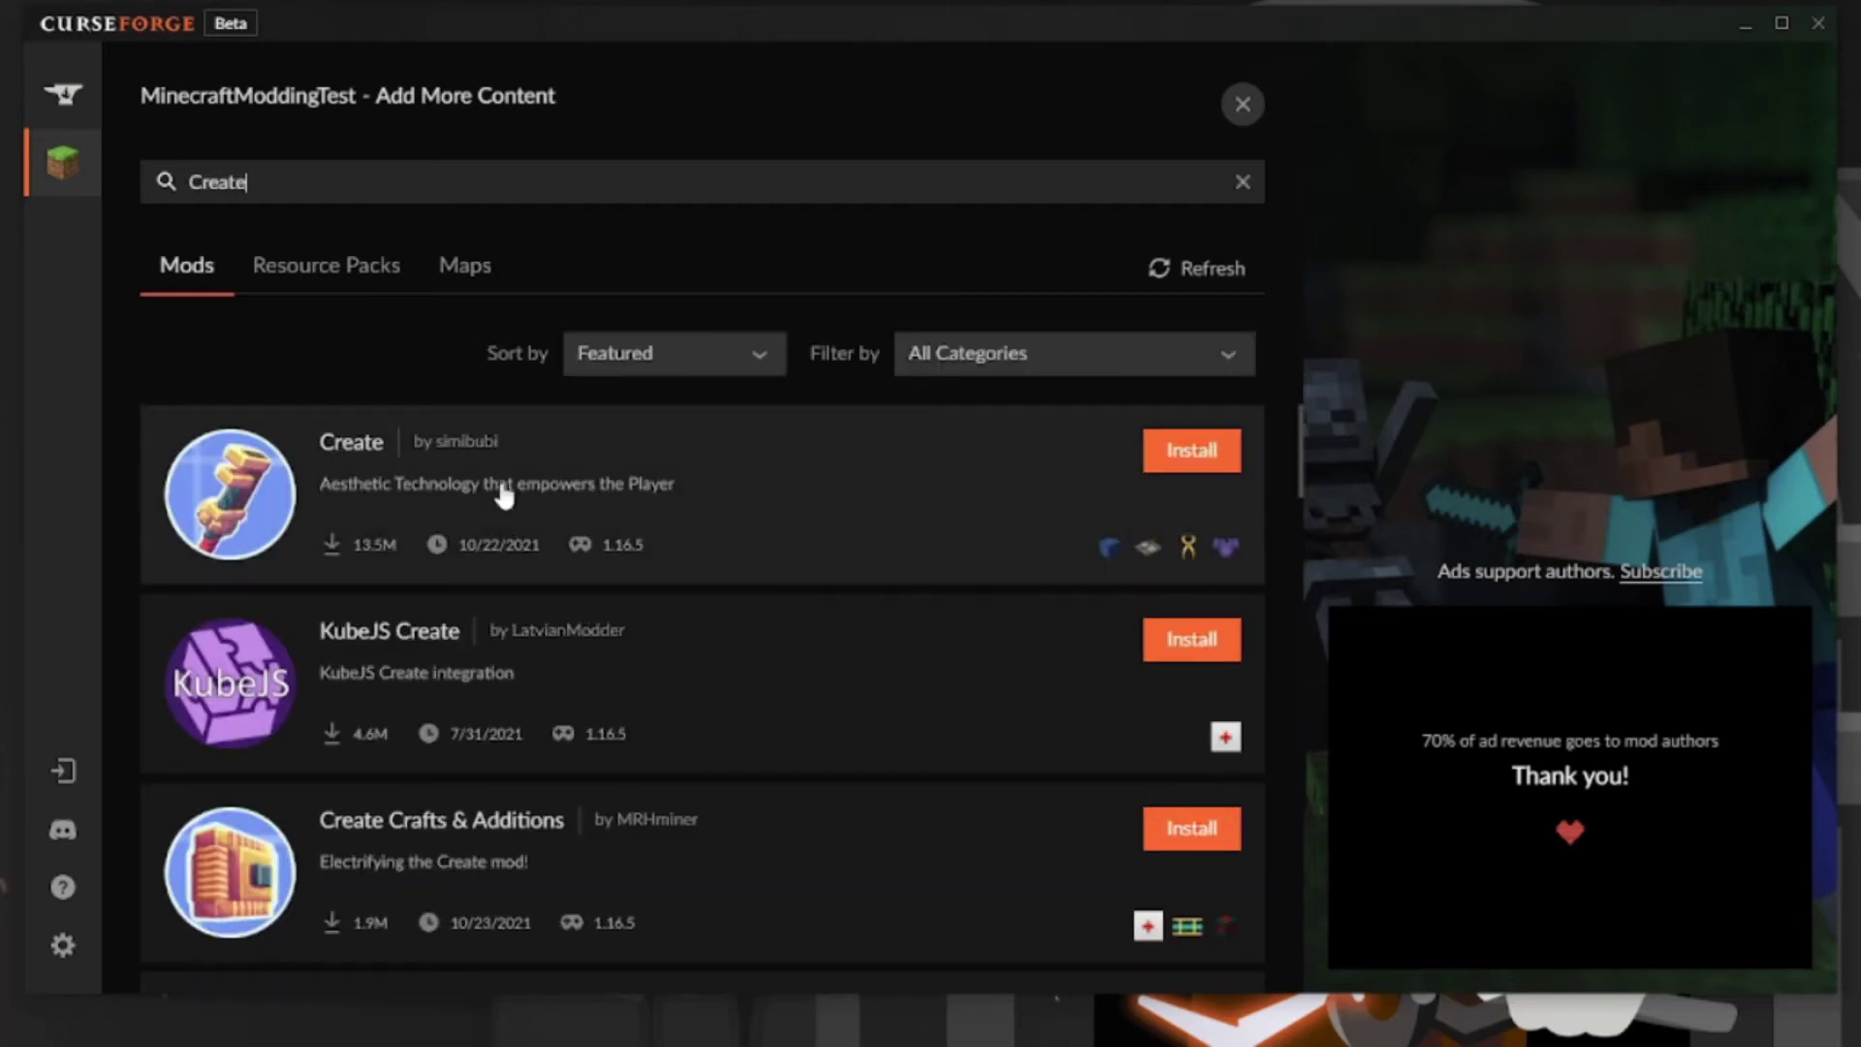
{"action": "left_click", "coordinate": [1187, 449]}
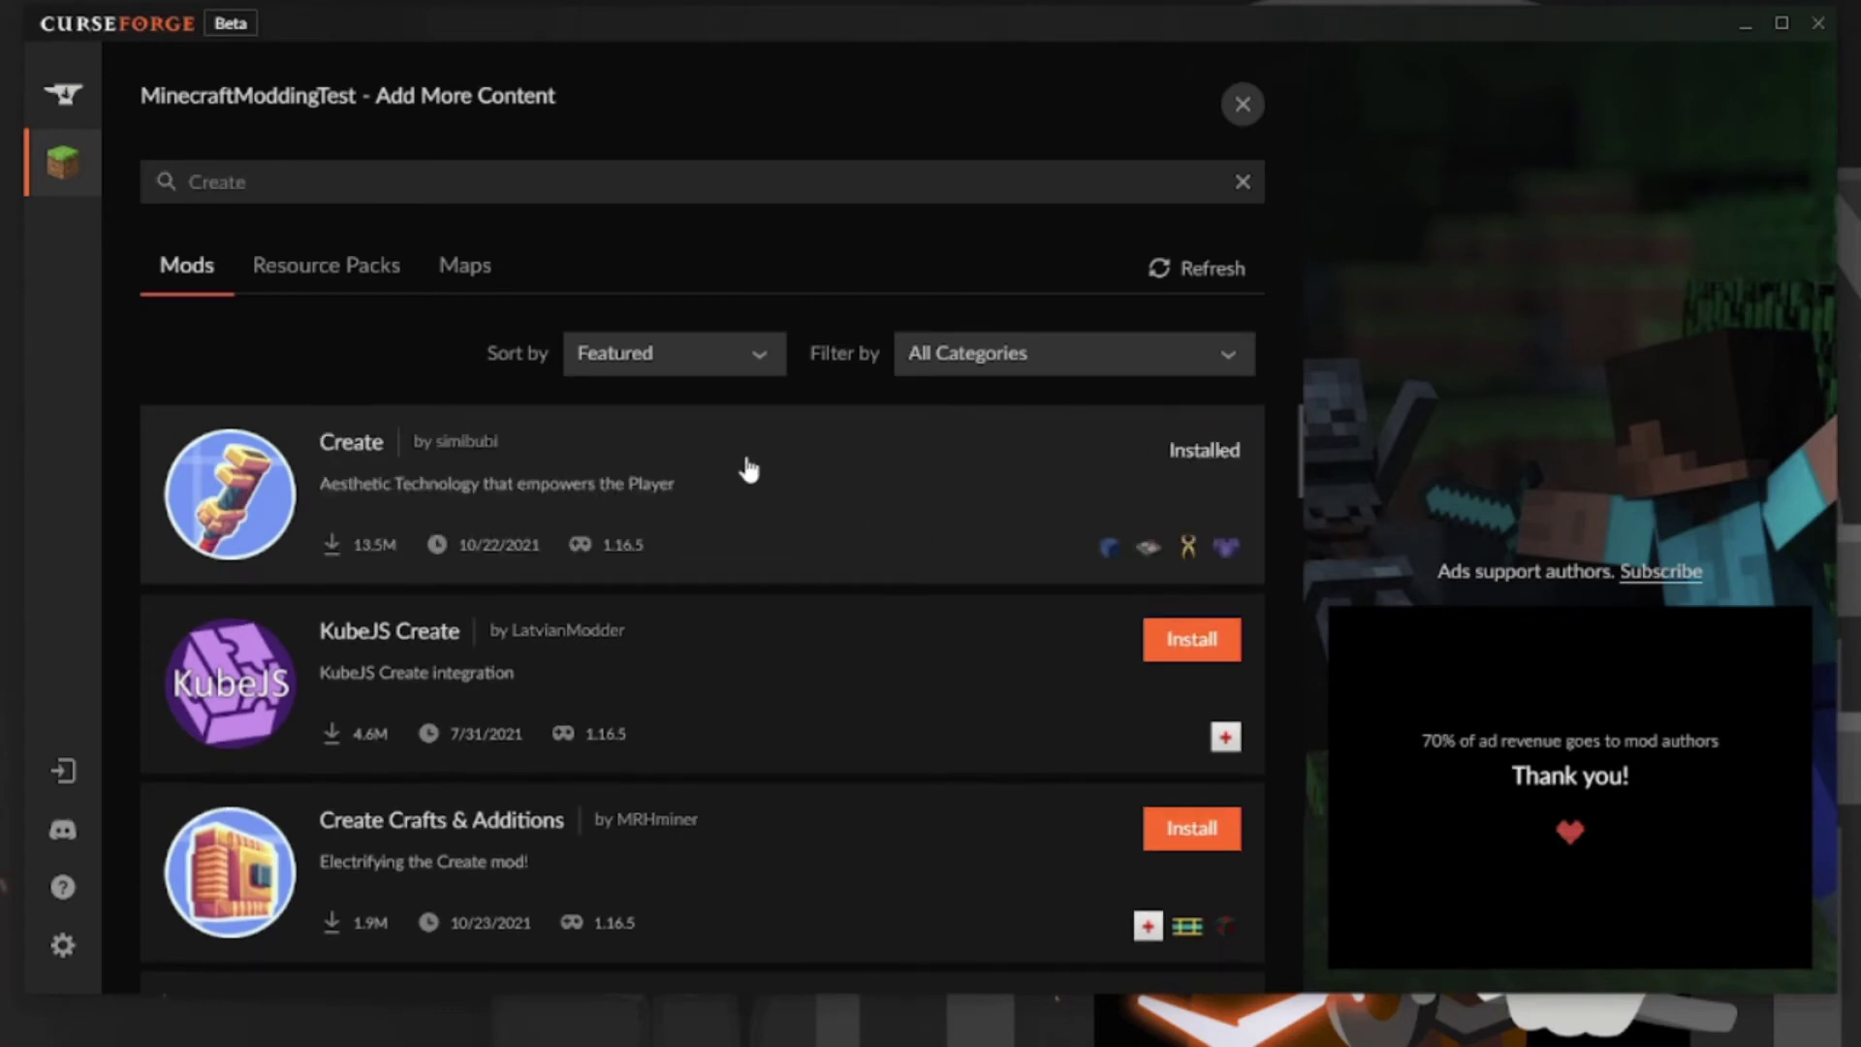
Return to the profile's installed mods, launch it, and open the Create mod menu in Minecraft
{"action": "left_click", "coordinate": [1242, 102]}
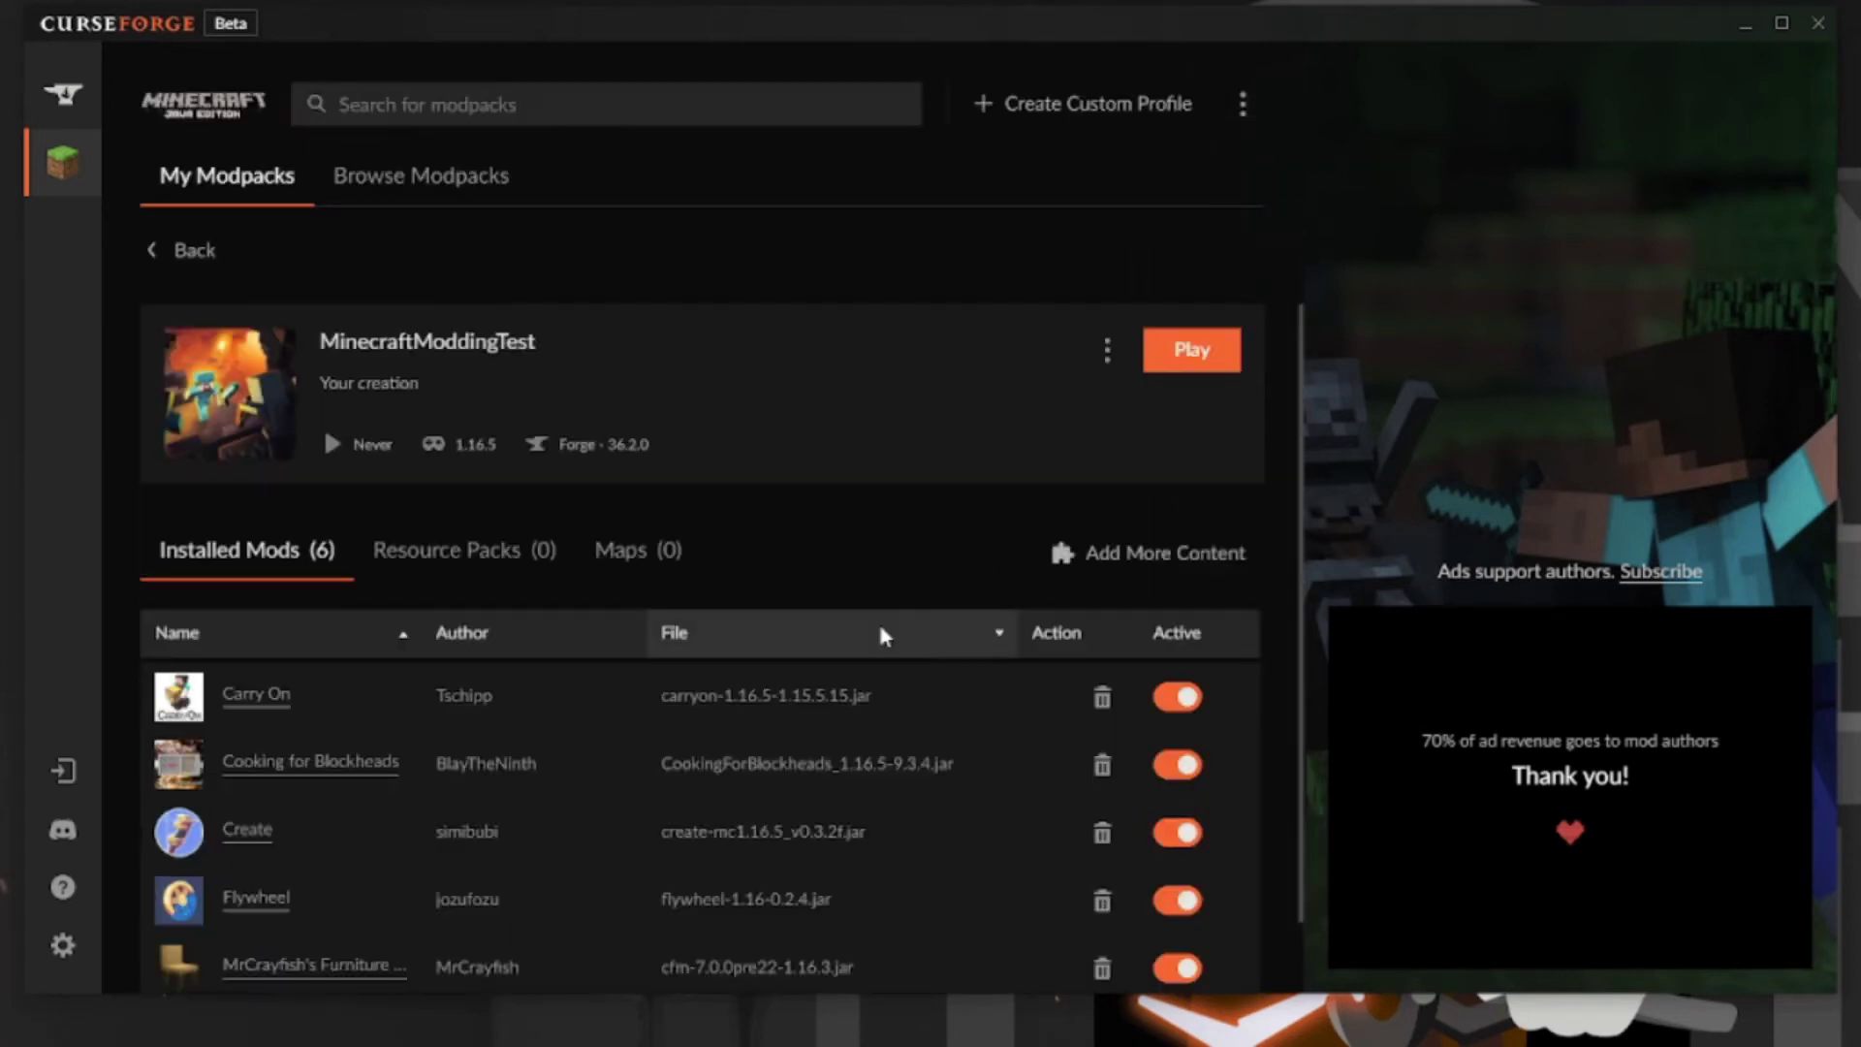
{"action": "scroll", "coordinate": [877, 625], "scroll_direction": "down", "scroll_amount": 1}
{"action": "scroll", "coordinate": [611, 775], "scroll_direction": "up", "scroll_amount": 1}
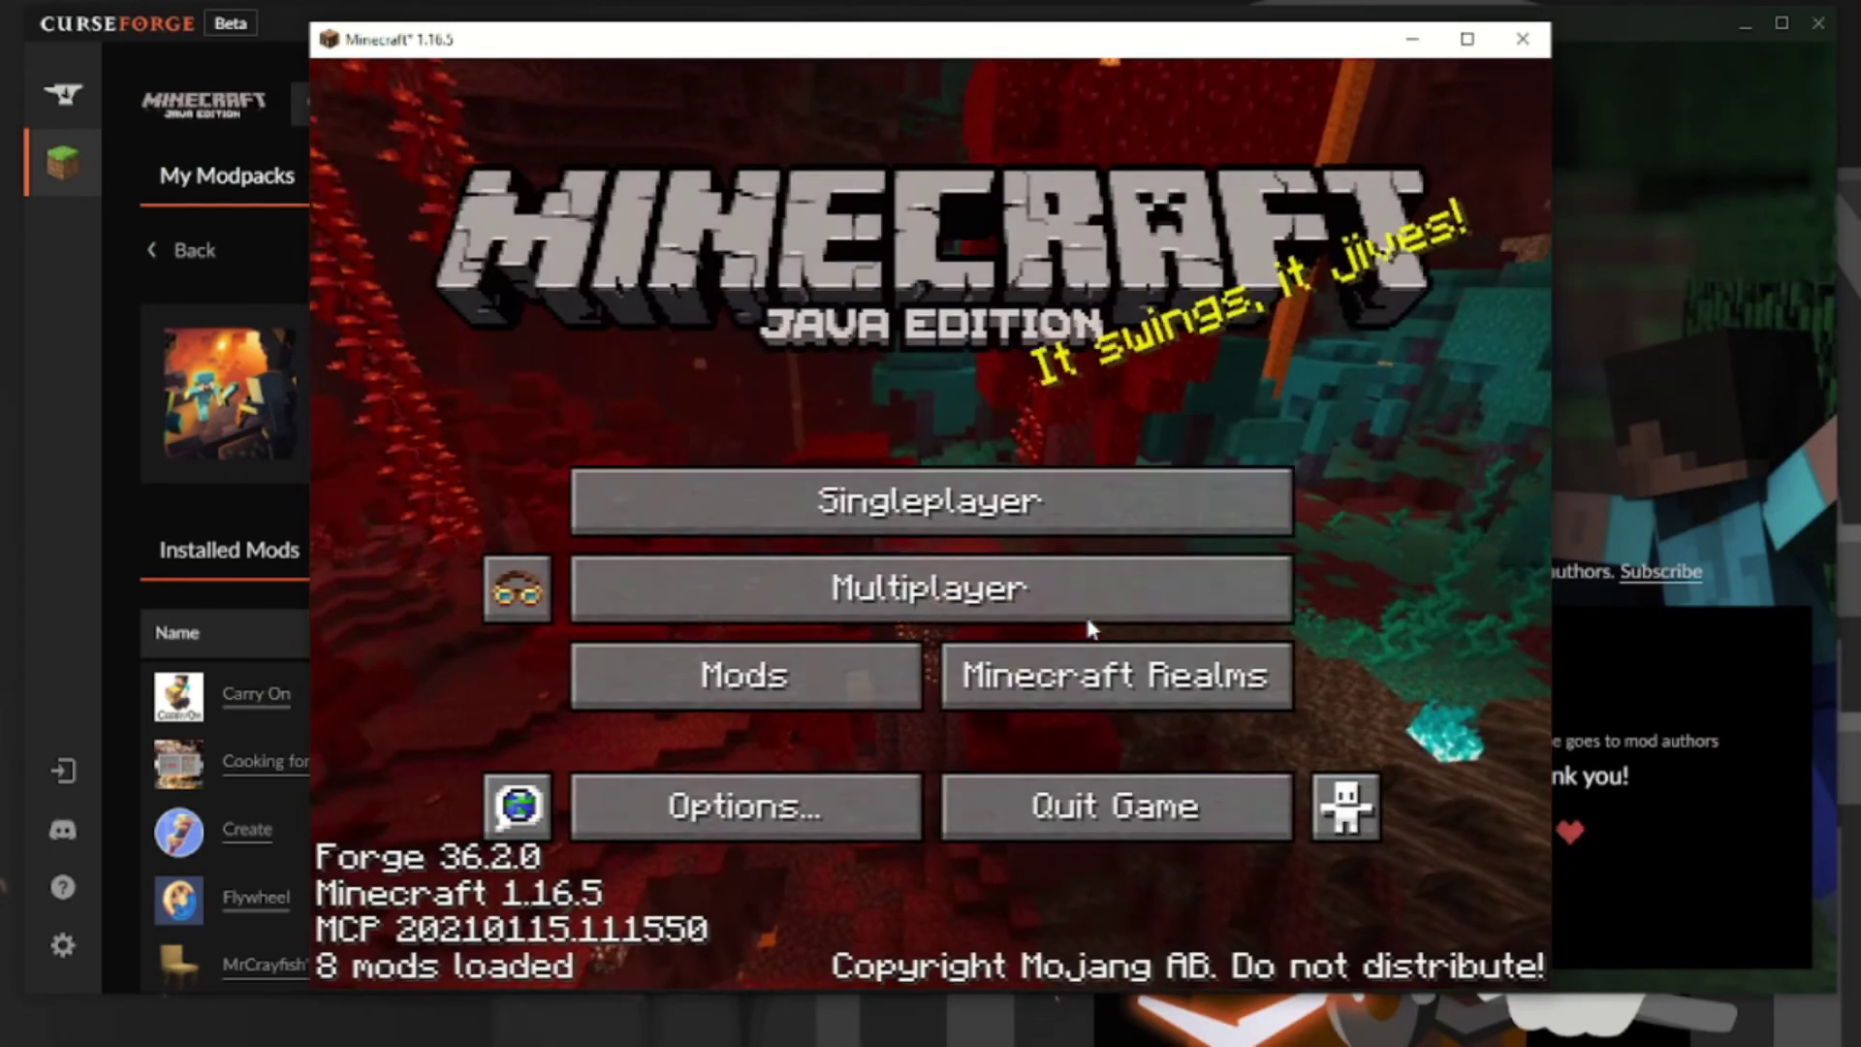
{"action": "left_click", "coordinate": [536, 582]}
Create a new world from the title screen, accepting the experimental settings warning
{"action": "key", "text": "Escape"}
{"action": "left_click", "coordinate": [931, 502]}
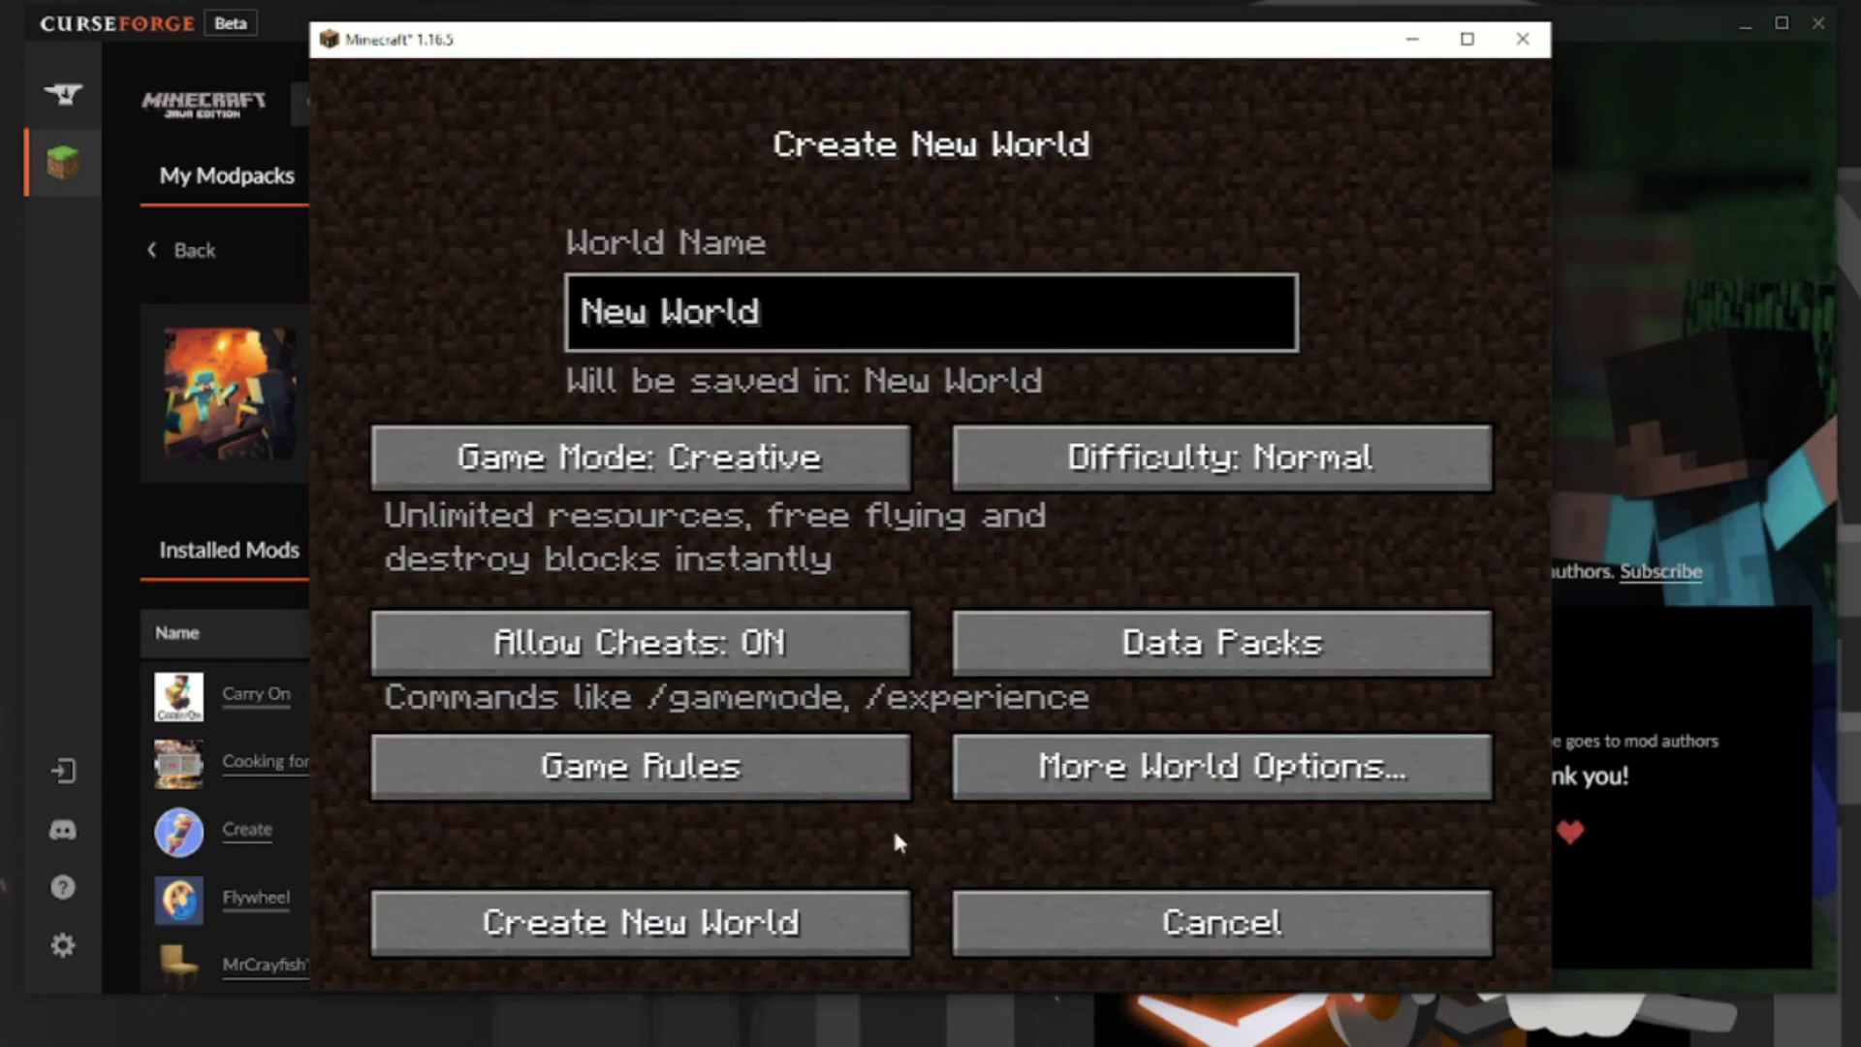
{"action": "left_click", "coordinate": [882, 923]}
{"action": "left_click", "coordinate": [874, 619]}
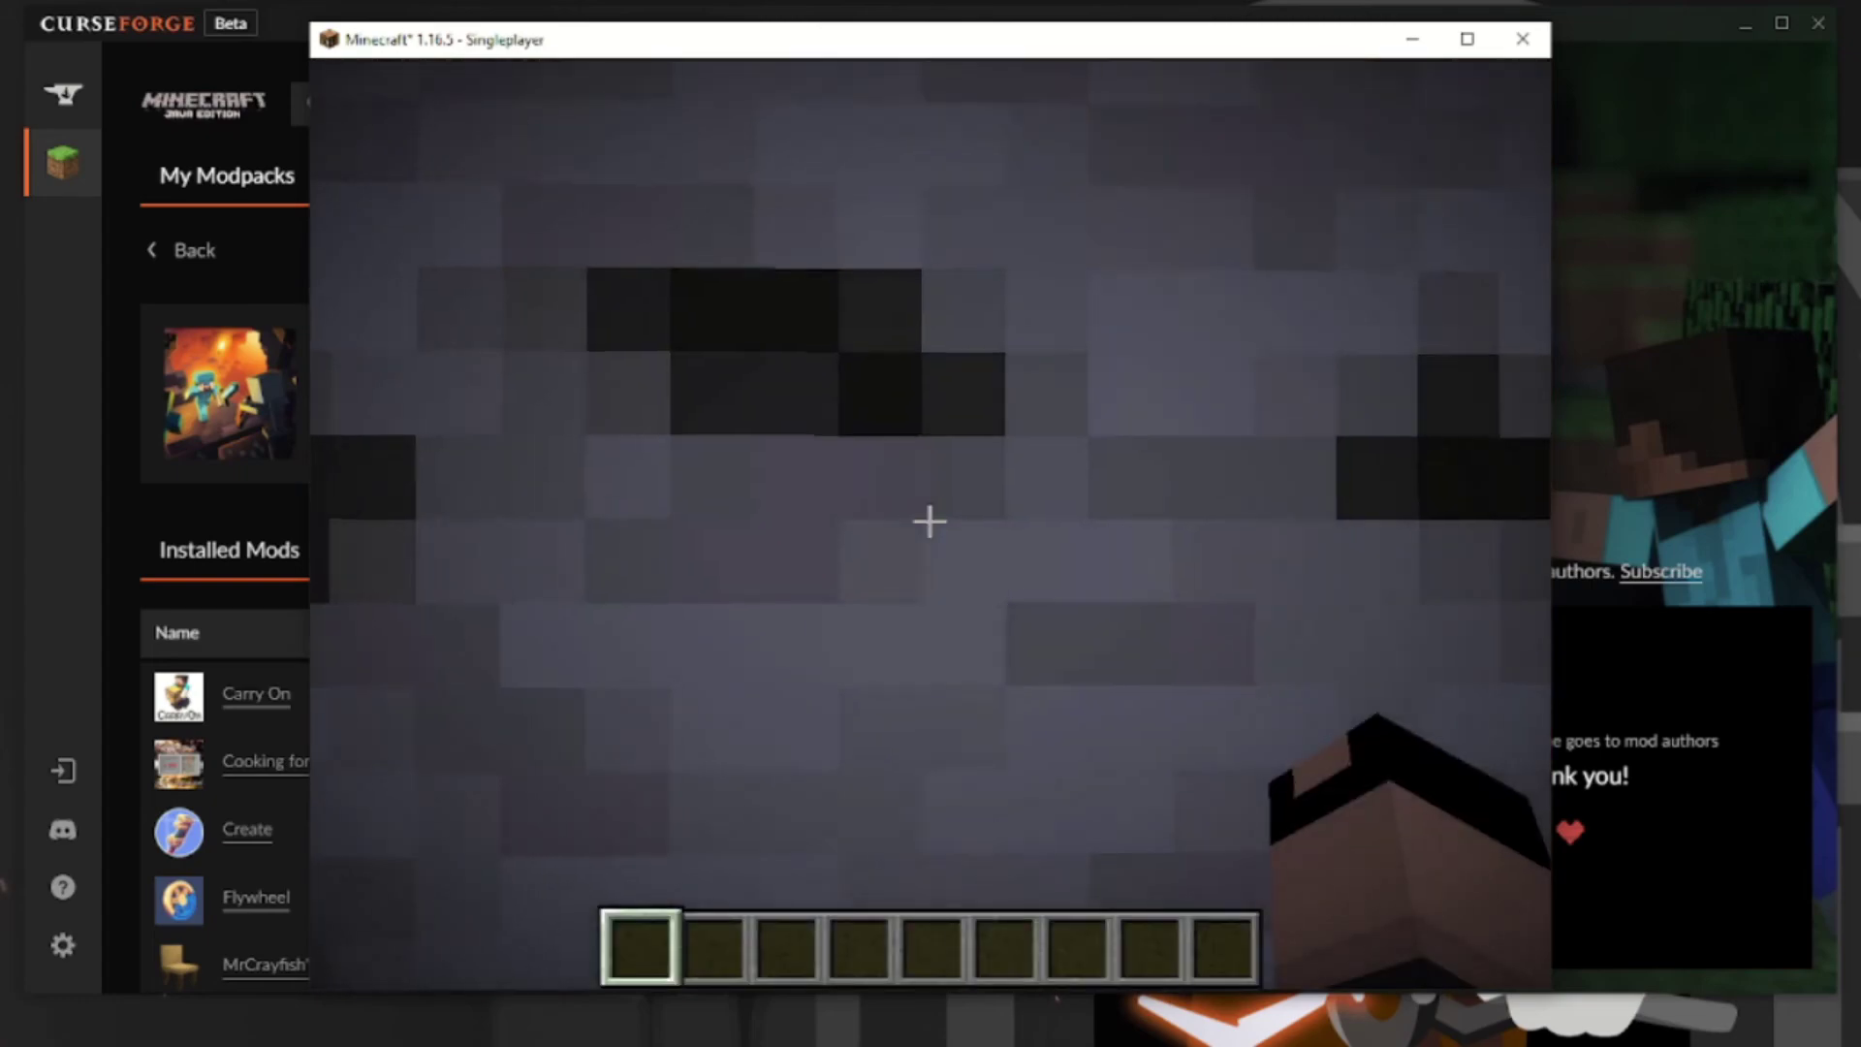
Set the field of view to 89 in the game options and resume play
{"action": "key", "text": "Escape"}
{"action": "left_click", "coordinate": [756, 589]}
{"action": "left_click_drag", "start_coordinate": [664, 247], "coordinate": [767, 211]}
{"action": "key", "text": "Escape"}
{"action": "key", "text": "Escape"}
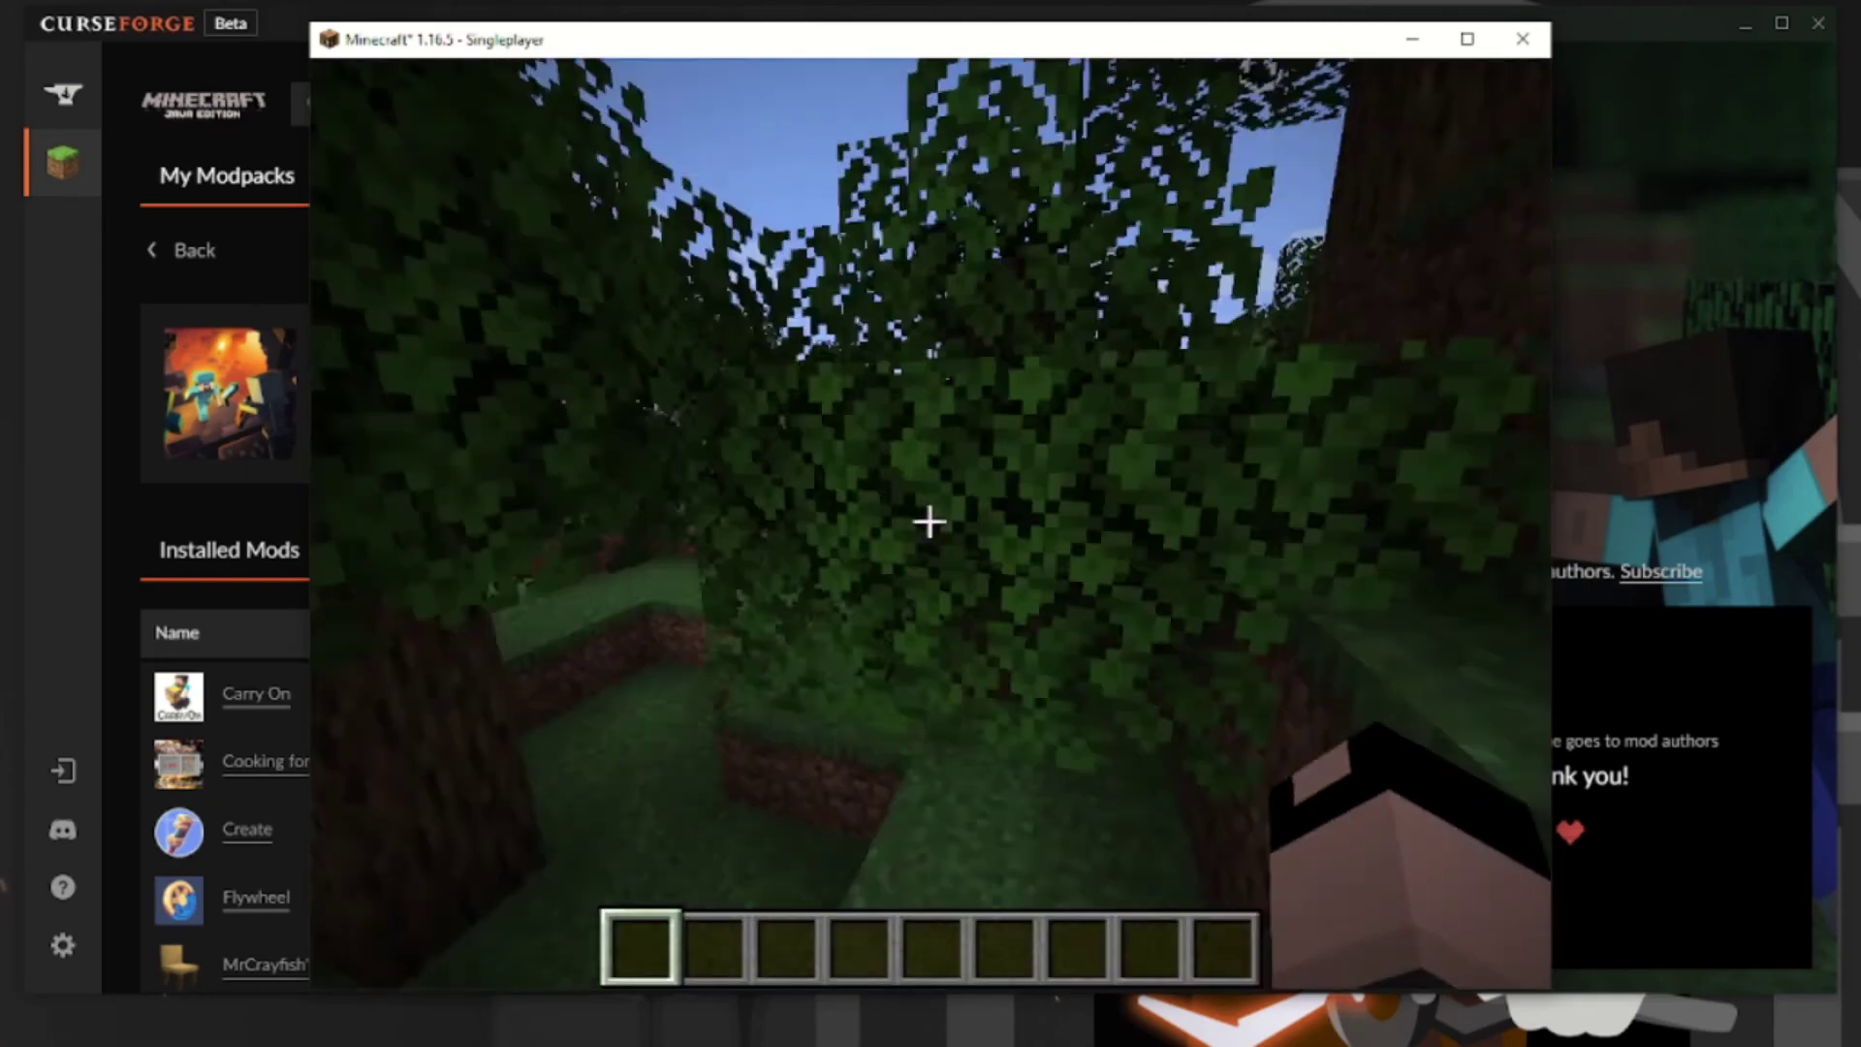
Take the white chair from MrCrayfish's Furniture Mod, place it and sit on it
{"action": "key", "text": "e"}
{"action": "left_click", "coordinate": [1242, 129]}
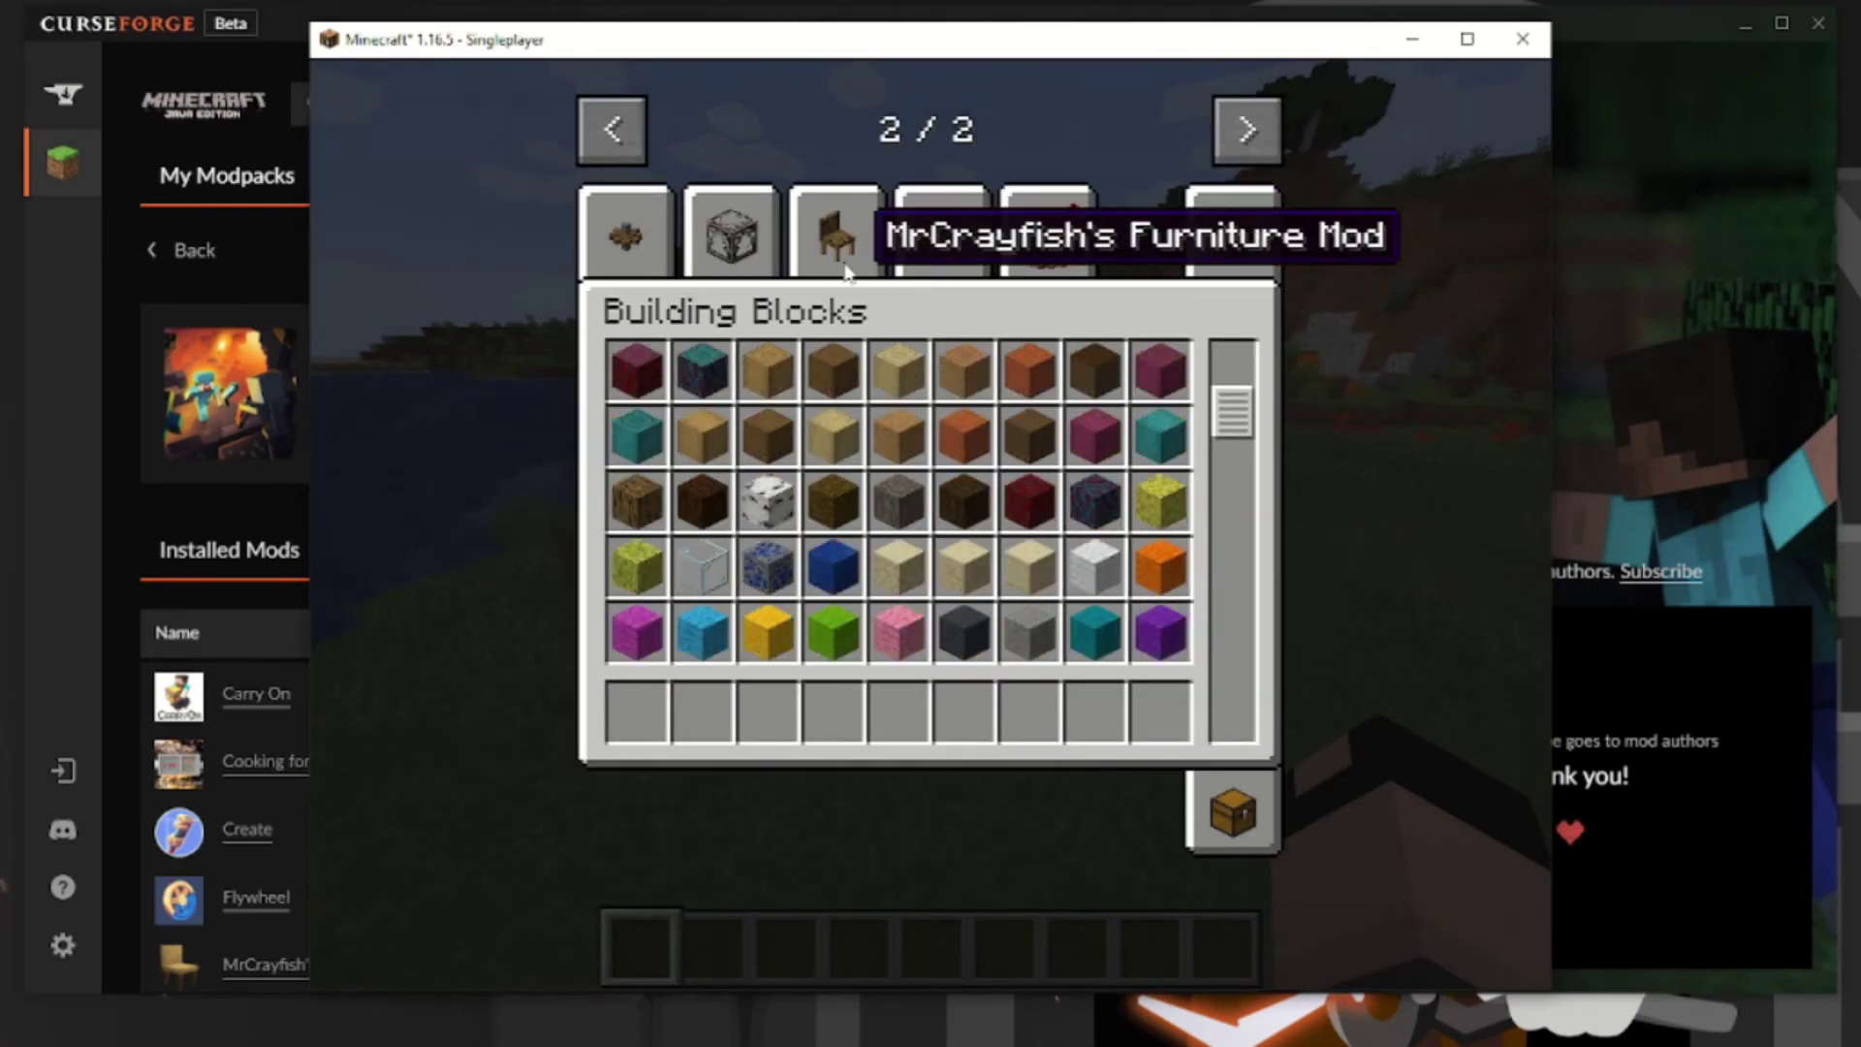
{"action": "left_click", "coordinate": [843, 222]}
{"action": "left_click", "coordinate": [683, 521]}
{"action": "key", "text": "e"}
{"action": "right_click", "coordinate": [930, 522]}
Get a Create cogwheel into the hotbar and hold it
{"action": "key", "text": "e"}
{"action": "left_click", "coordinate": [625, 233]}
{"action": "left_click", "coordinate": [701, 436], "text": "shift"}
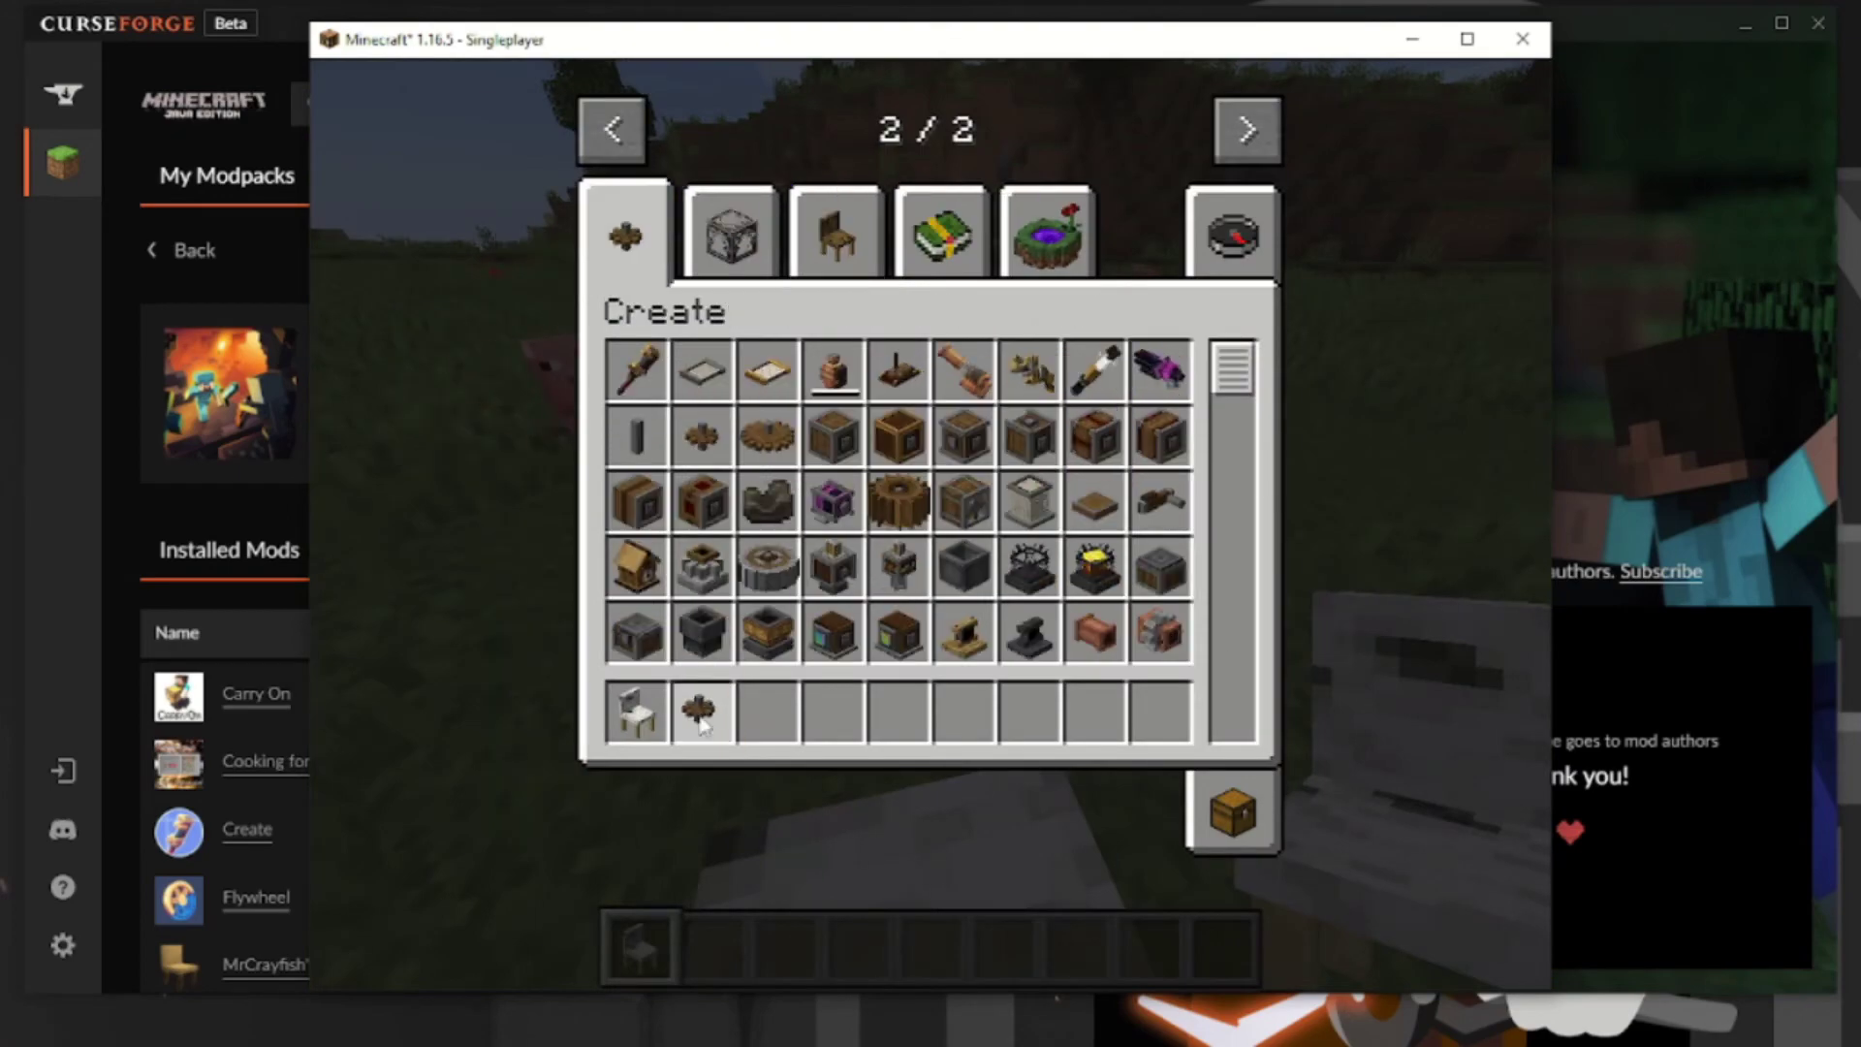
{"action": "key", "text": "e"}
{"action": "key", "text": "2"}
Place a Cooking for Blockheads fridge beside the chair
{"action": "key", "text": "e"}
{"action": "left_click", "coordinate": [731, 234]}
{"action": "left_click", "coordinate": [942, 232]}
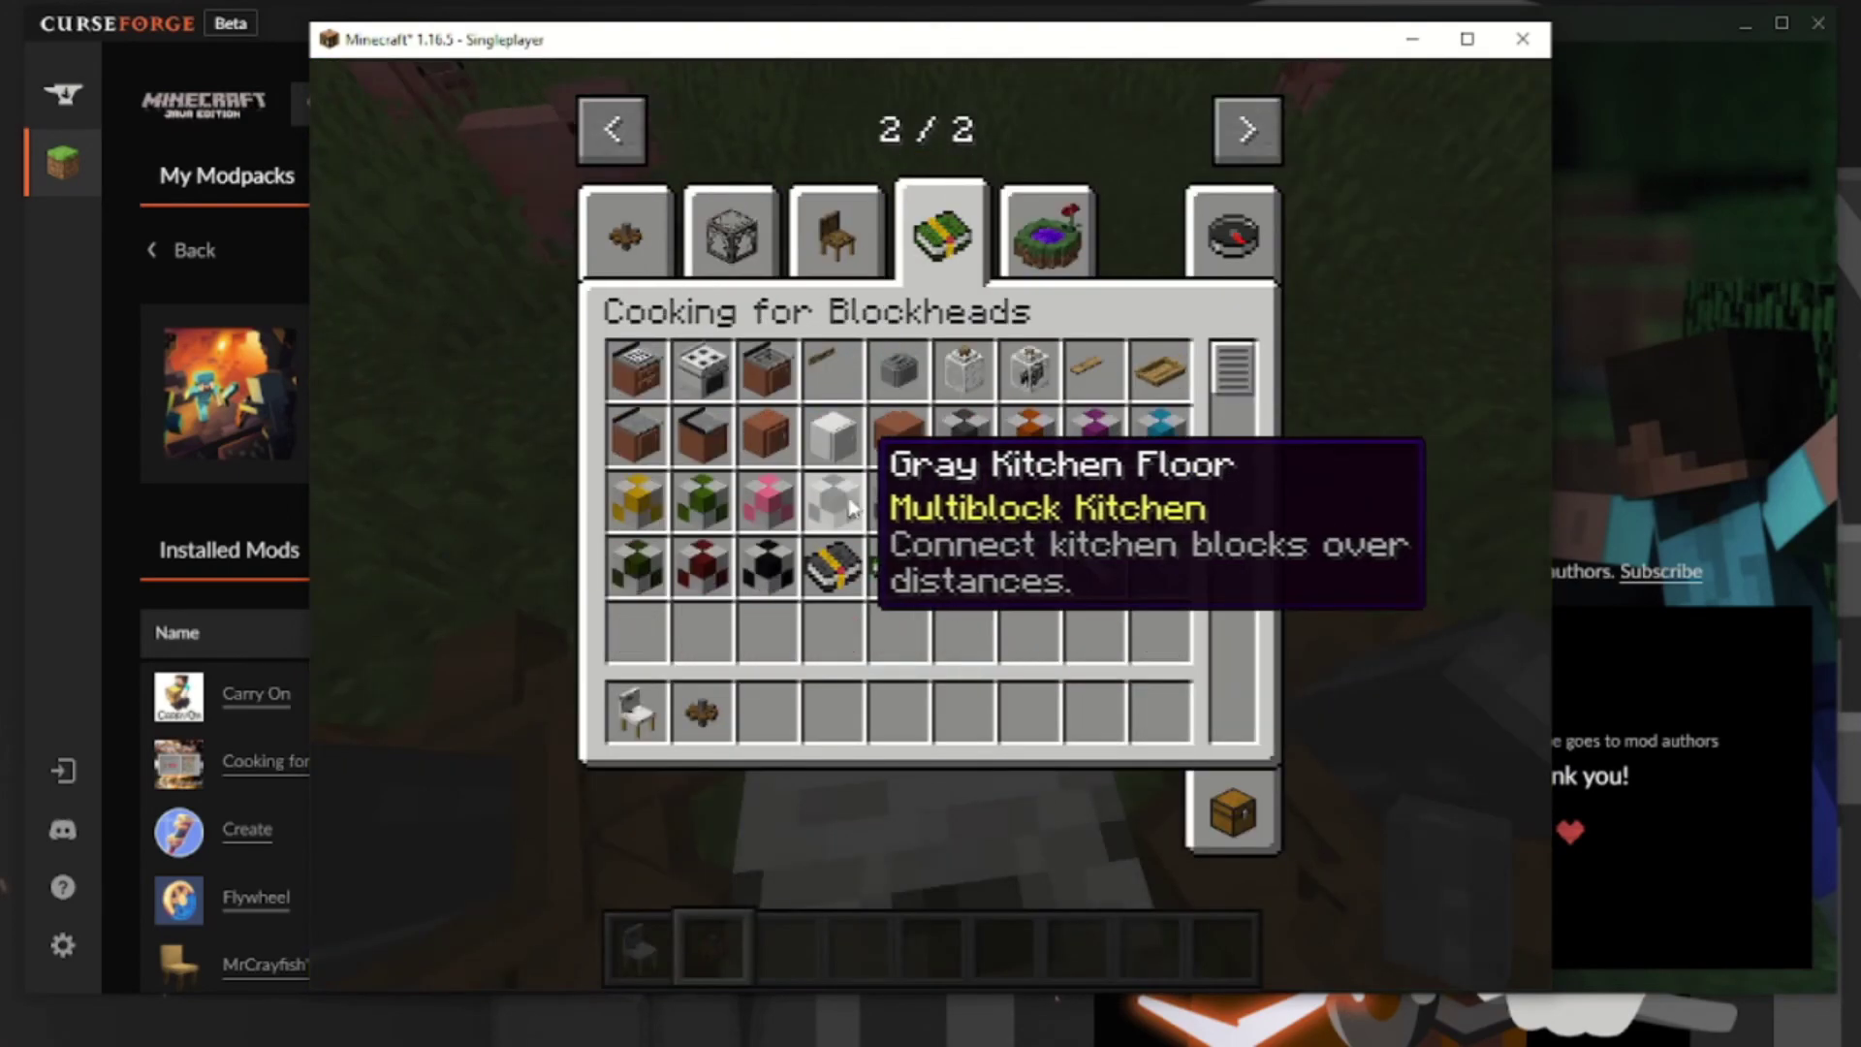
{"action": "left_click", "coordinate": [832, 436], "text": "shift"}
{"action": "key", "text": "e"}
{"action": "key", "text": "3"}
{"action": "right_click", "coordinate": [930, 520]}
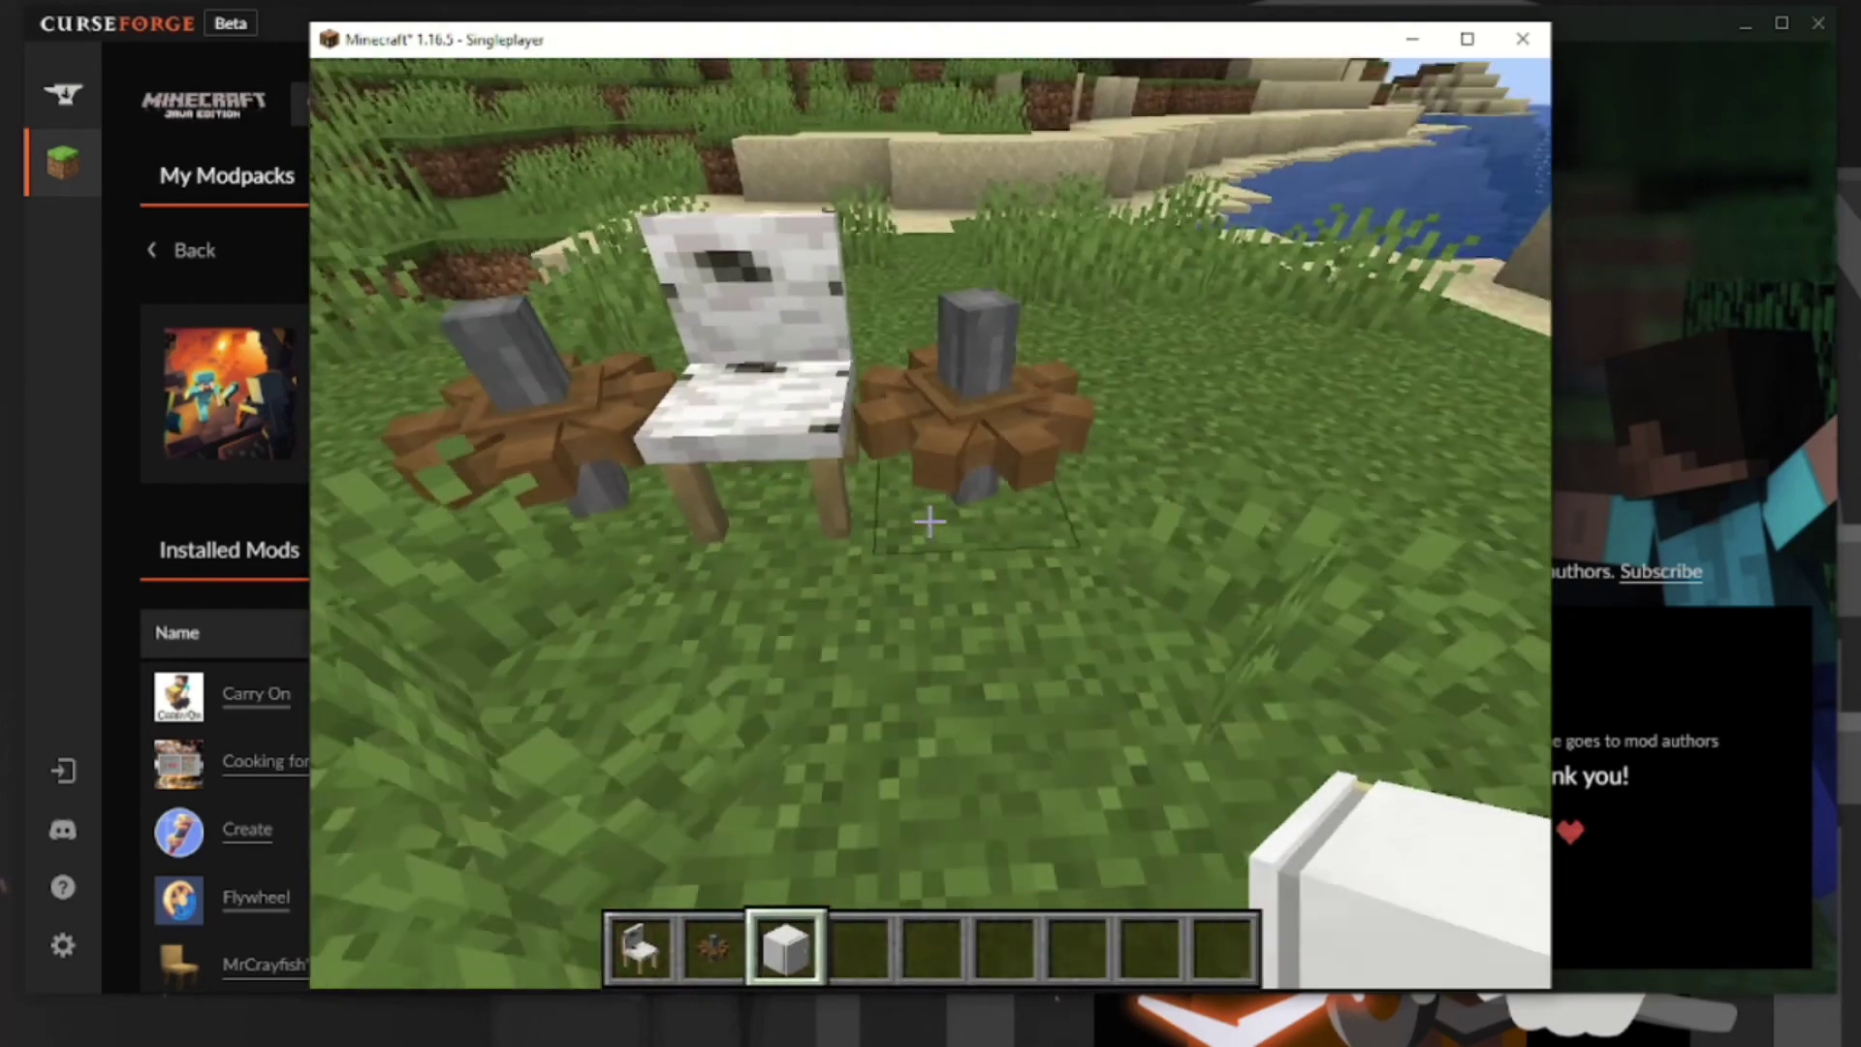
Equip the purple Twilight Forest armour and switch to front third-person view
{"action": "key", "text": "e"}
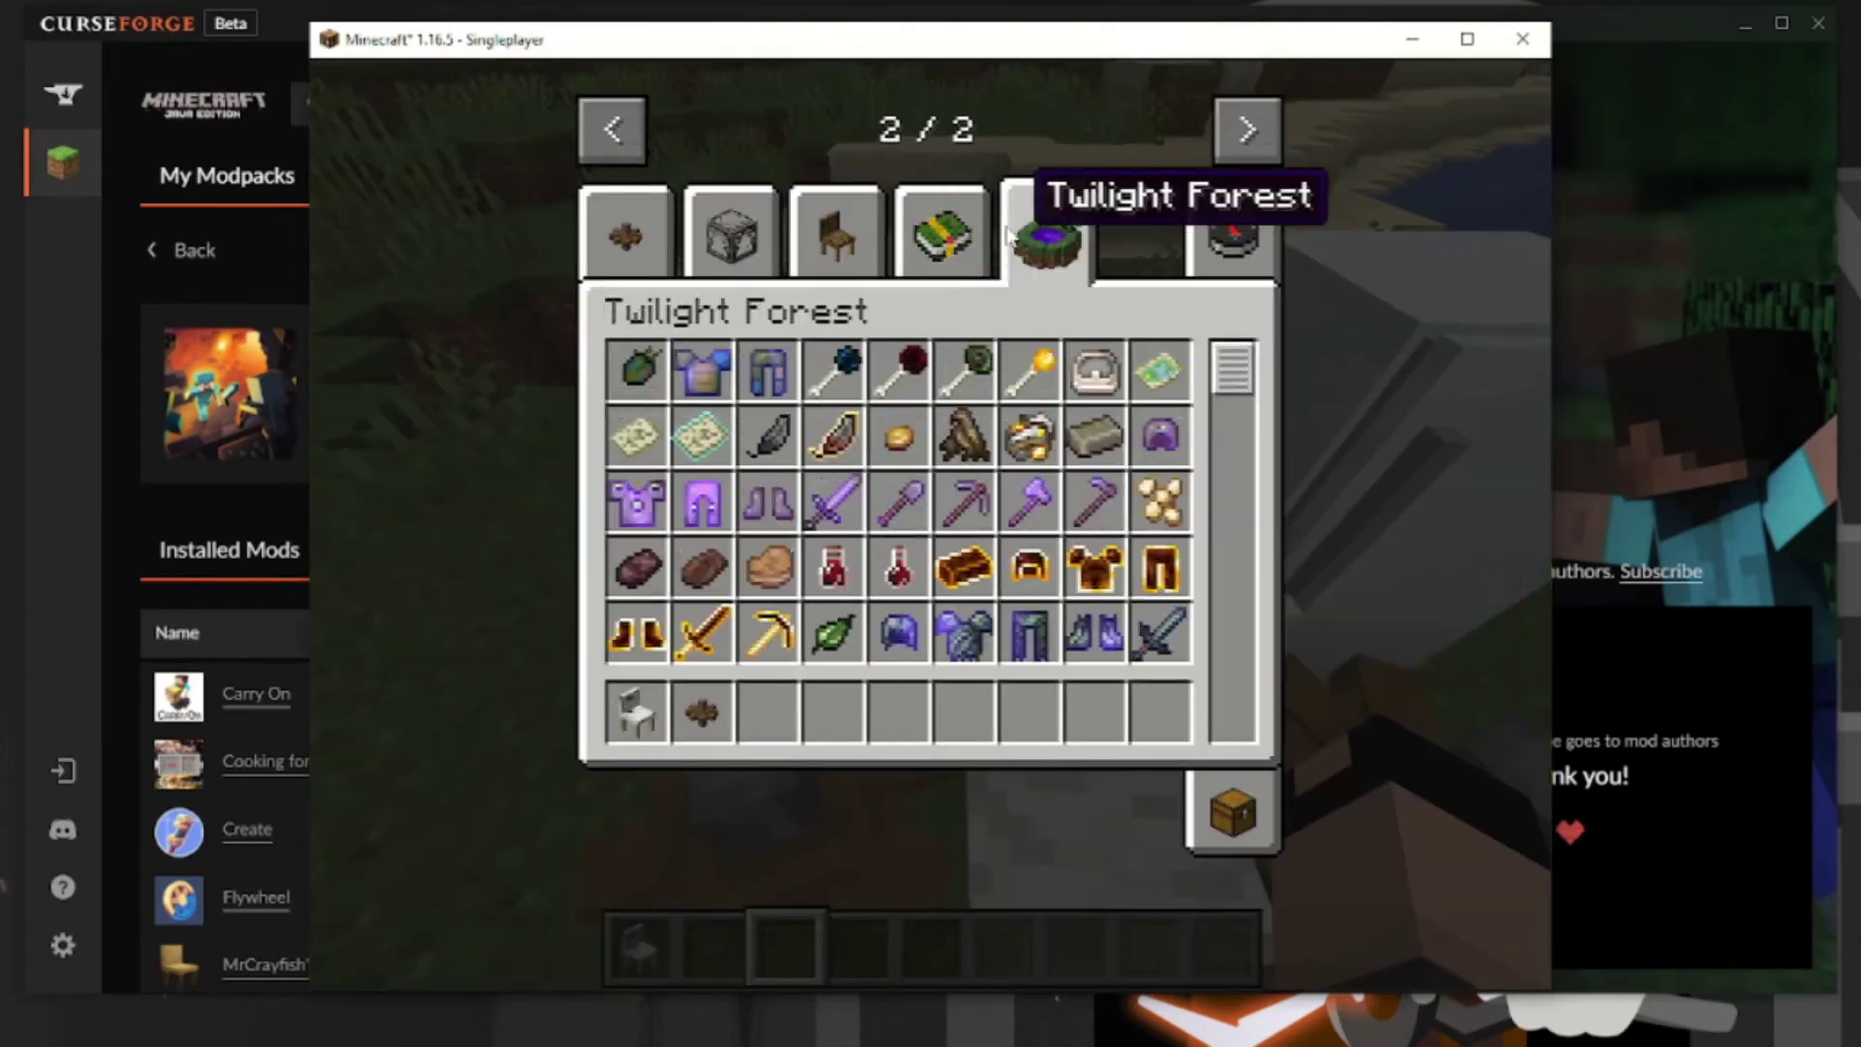
{"action": "left_click", "coordinate": [832, 633], "text": "shift"}
{"action": "left_click", "coordinate": [1233, 232]}
{"action": "left_click", "coordinate": [767, 713], "text": "shift"}
{"action": "left_click", "coordinate": [832, 714], "text": "shift"}
{"action": "key", "text": "e"}
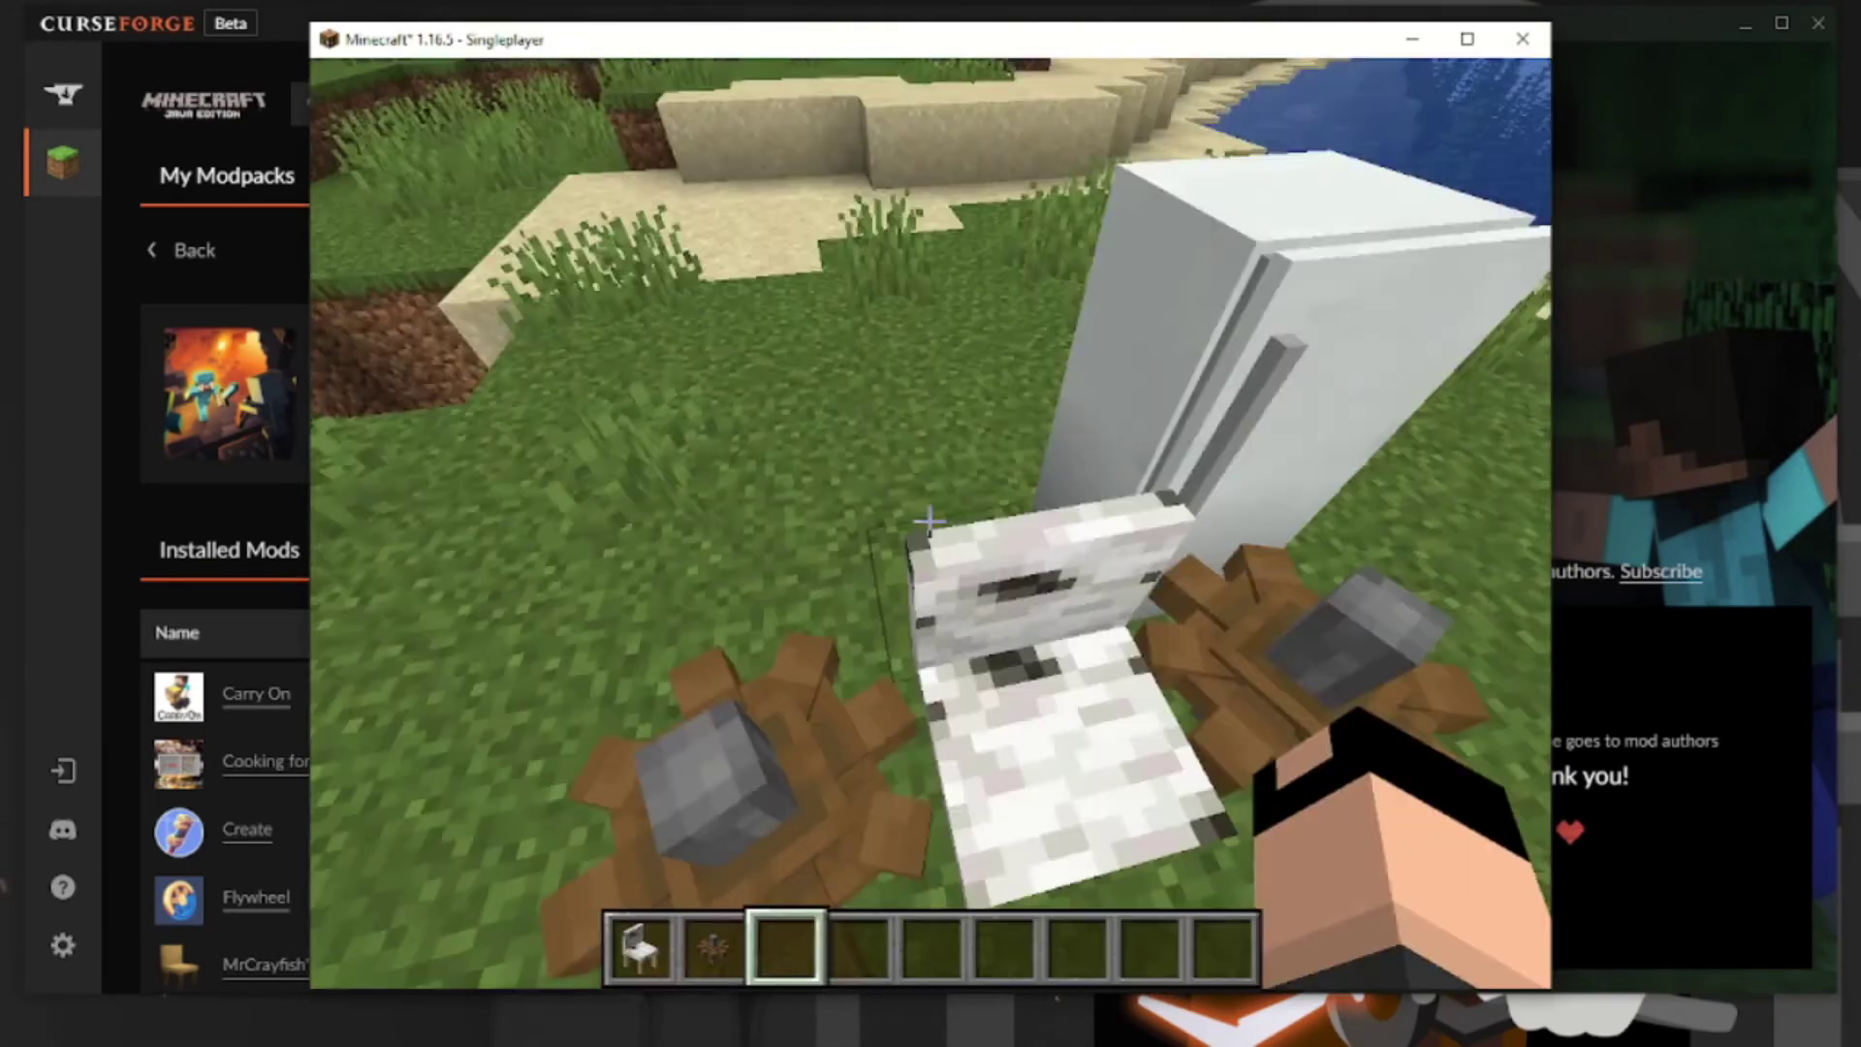
{"action": "key", "text": "e"}
{"action": "key", "text": "e"}
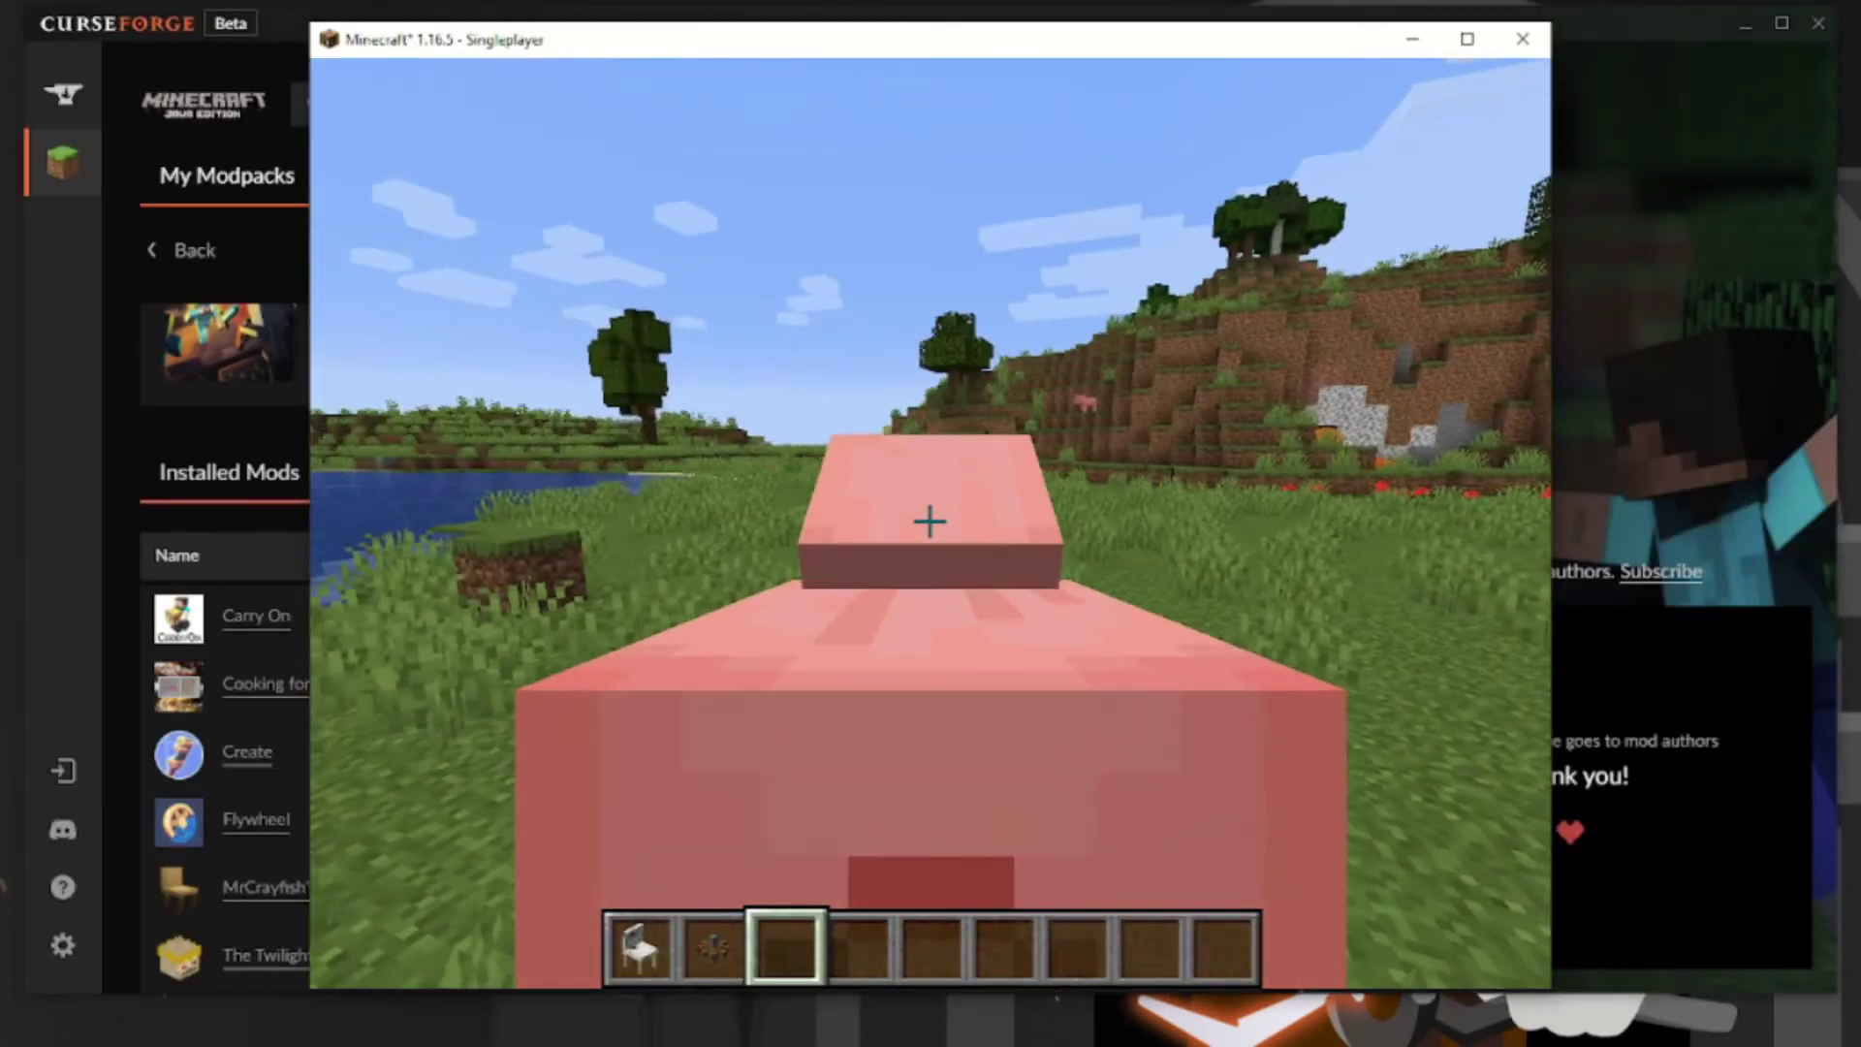
{"action": "key", "text": "F5"}
{"action": "key", "text": "F5"}
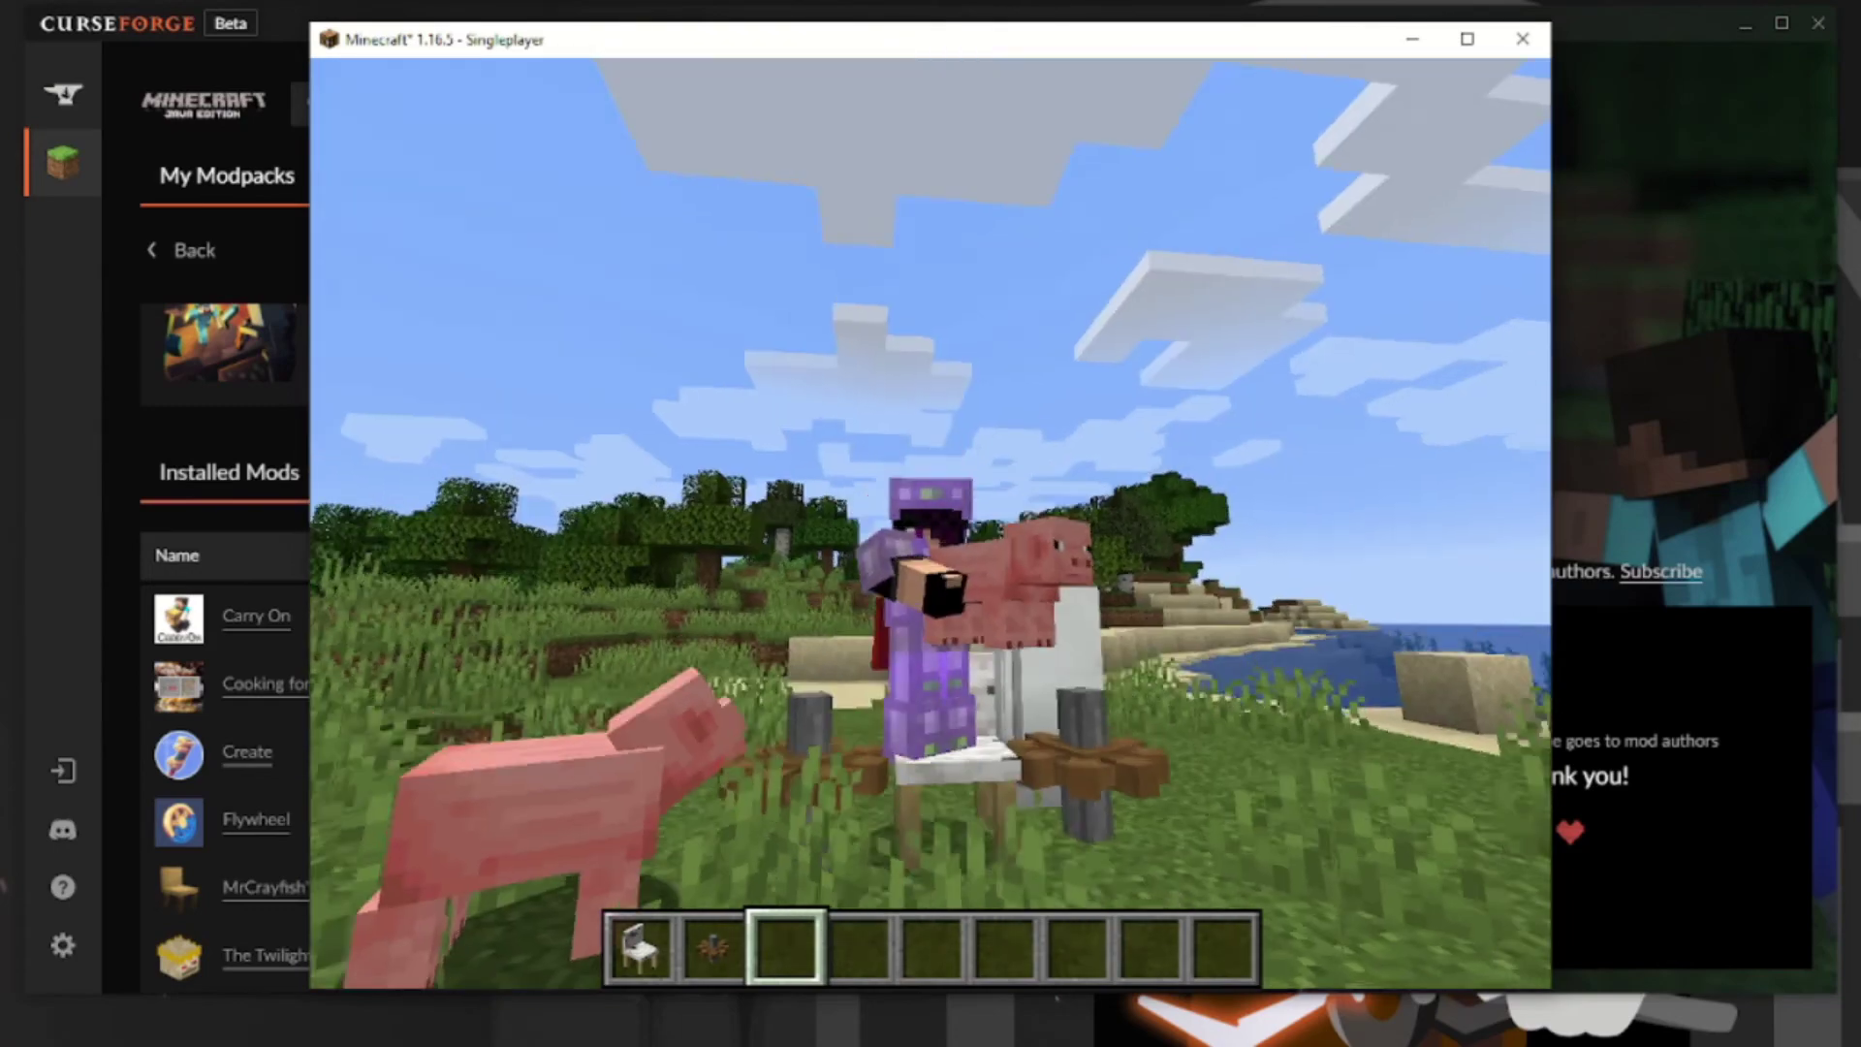